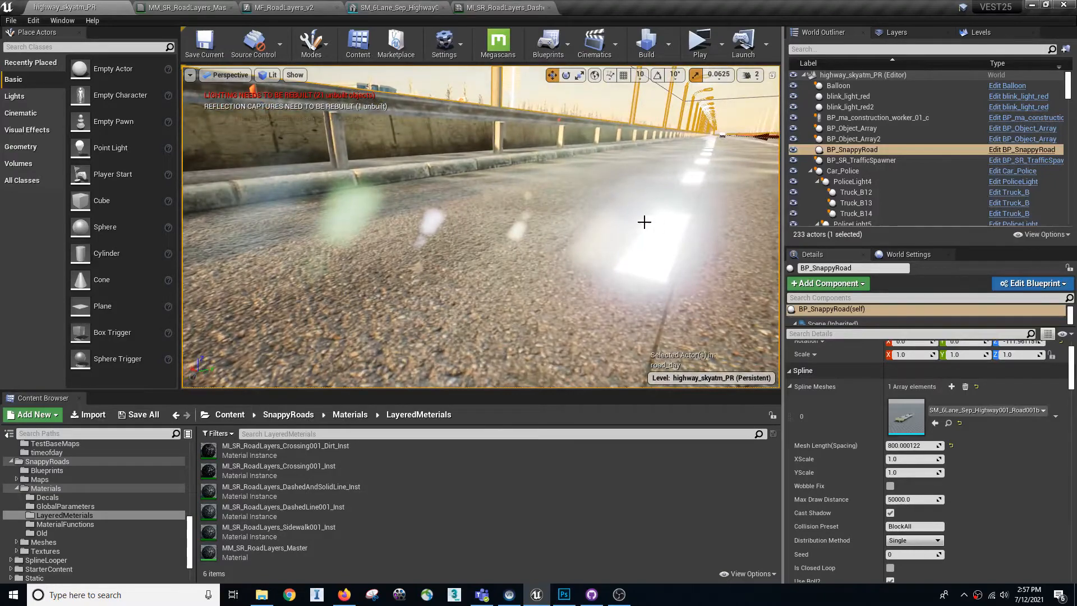
- Open the SM_6Lane_Sep_Highway001 road mesh assigned to the BP_SnappyRoad spline in the mesh editor
{"action": "right_click_drag", "start_coordinate": [645, 252], "coordinate": [606, 285]}
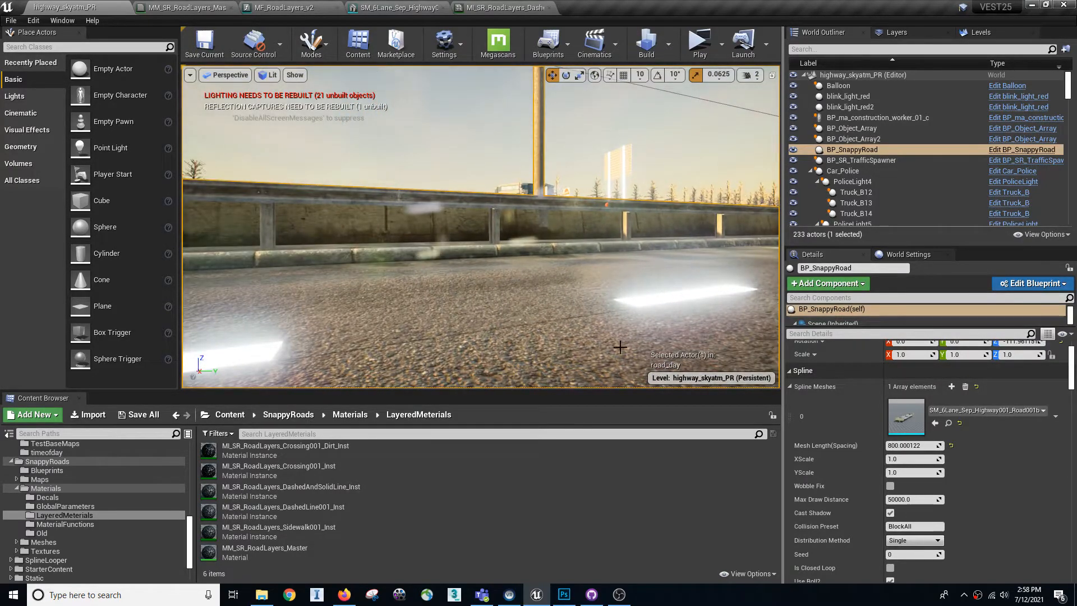
{"action": "right_click_drag", "start_coordinate": [521, 208], "coordinate": [562, 212]}
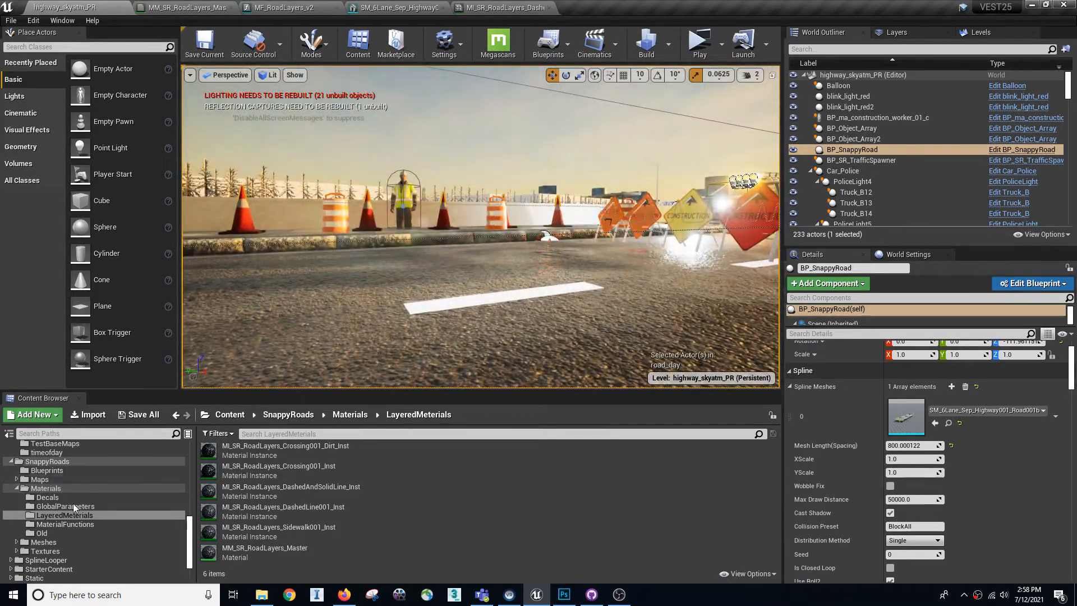
{"action": "right_click_drag", "start_coordinate": [612, 278], "coordinate": [598, 279]}
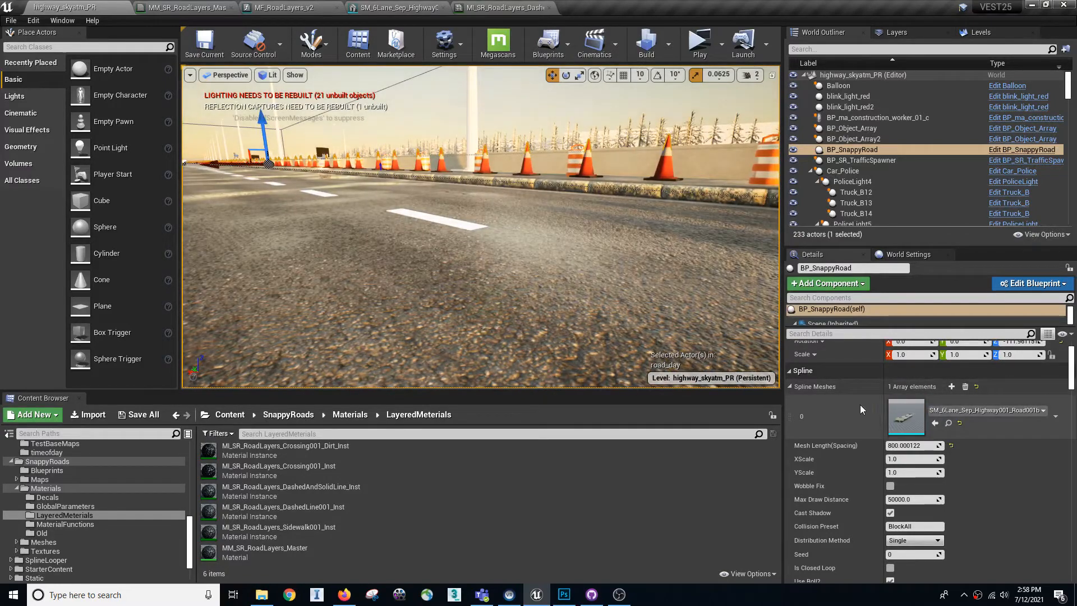
{"action": "double_click", "coordinate": [907, 418]}
{"action": "scroll", "coordinate": [496, 276], "scroll_direction": "down", "scroll_amount": 5}
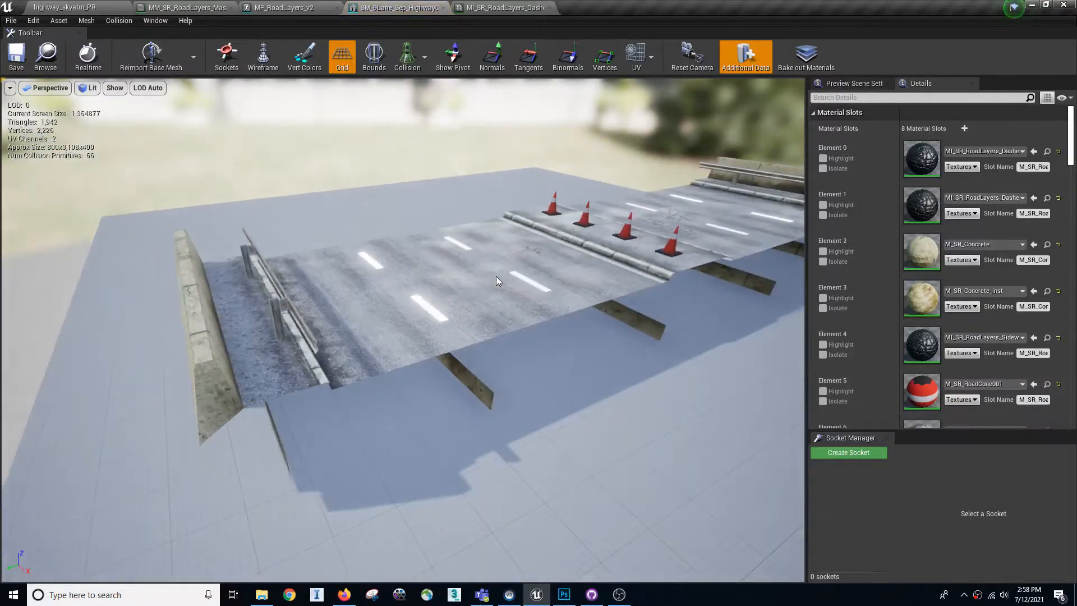
{"action": "left_click_drag", "start_coordinate": [496, 276], "coordinate": [566, 278]}
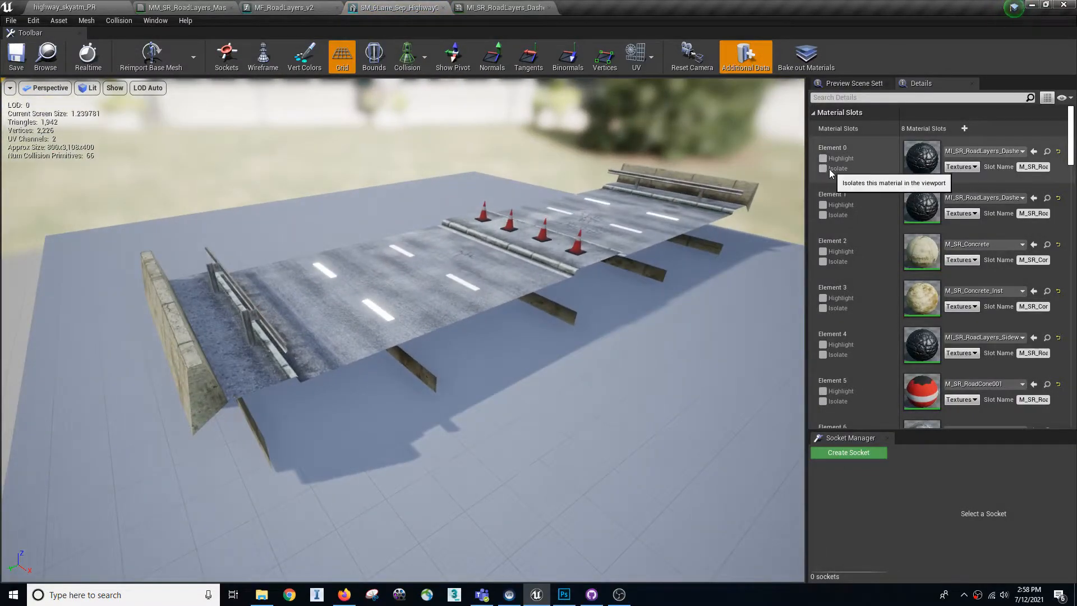
- Isolate the mesh's material slots Element 0, Element 1 and Element 4 in turn to see which surfaces they cover
{"action": "left_click", "coordinate": [823, 169]}
{"action": "left_click", "coordinate": [823, 169]}
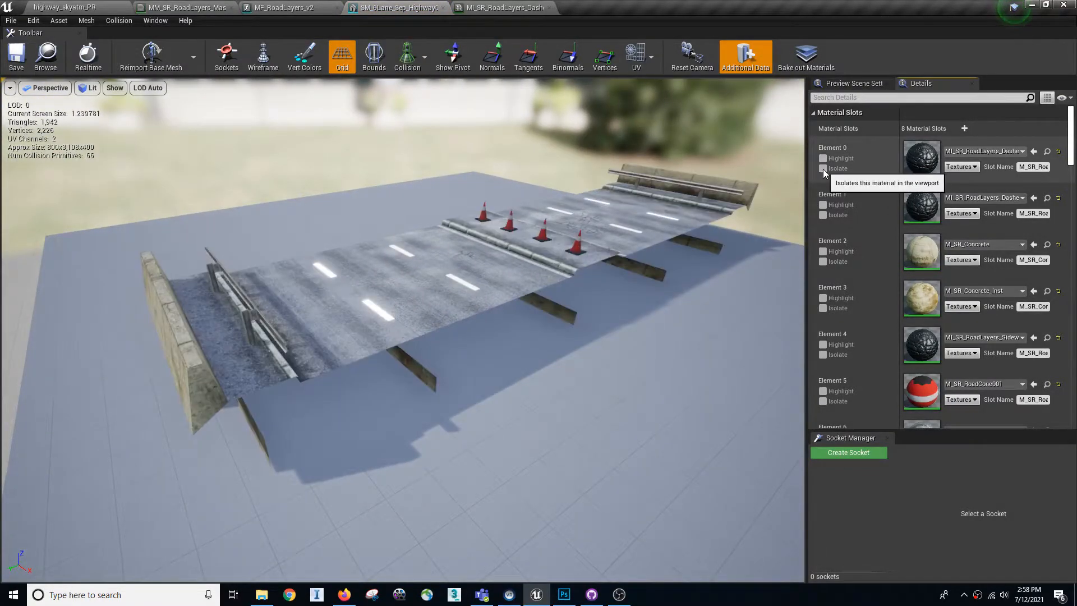
{"action": "left_click", "coordinate": [823, 216]}
{"action": "left_click", "coordinate": [823, 215]}
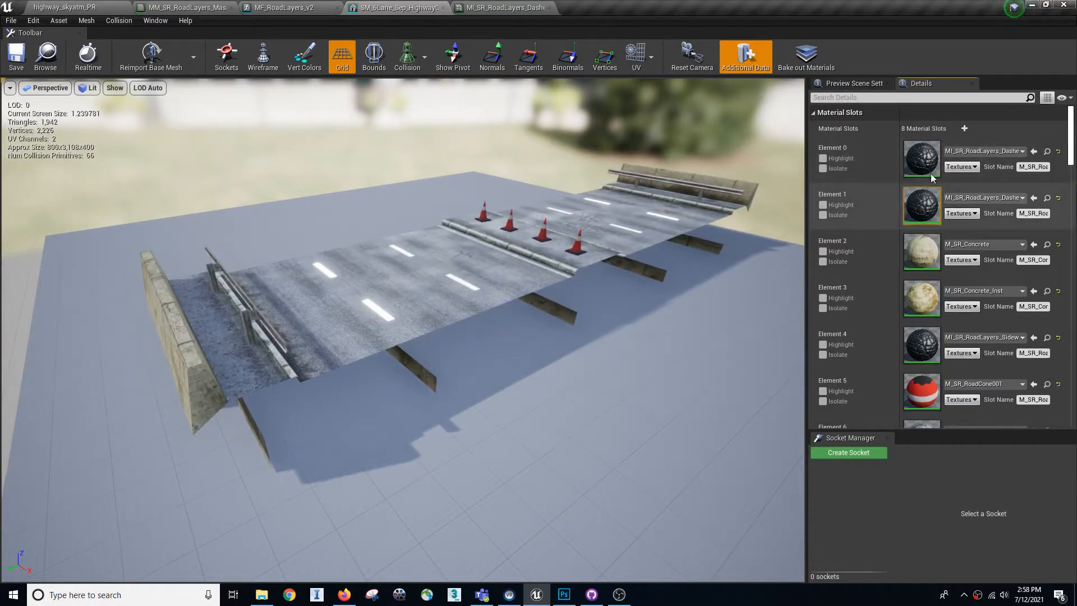
{"action": "left_click", "coordinate": [823, 356]}
{"action": "left_click", "coordinate": [823, 355]}
{"action": "left_click", "coordinate": [823, 356]}
{"action": "left_click", "coordinate": [824, 355]}
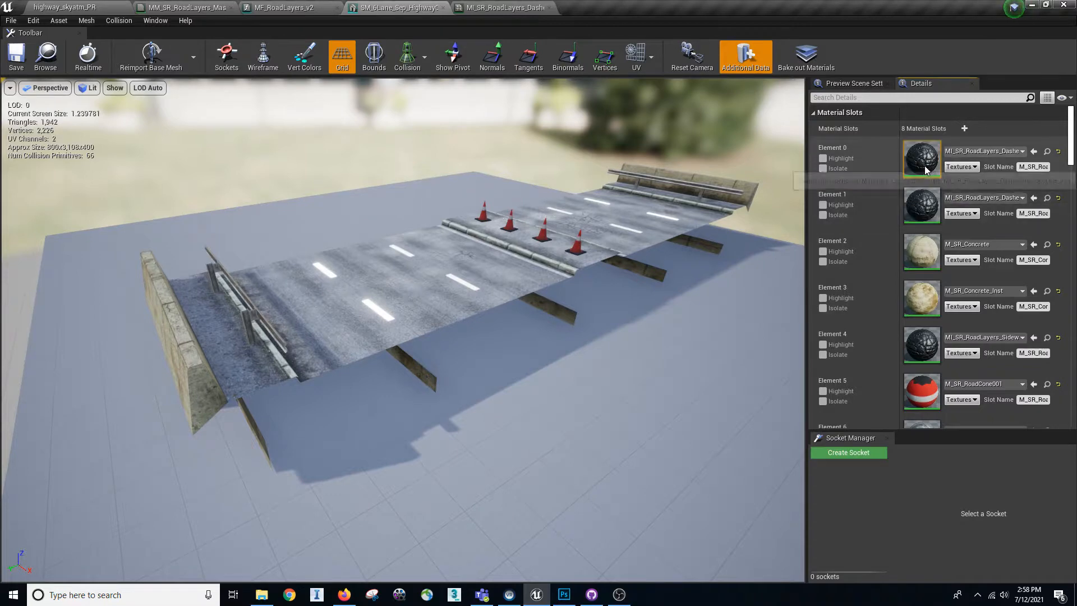
- Locate the material assigned to Element 0 in the Content Browser and open MI_SR_RoadLayers_DashedAndSolidLine_Inst
{"action": "left_click", "coordinate": [1047, 152]}
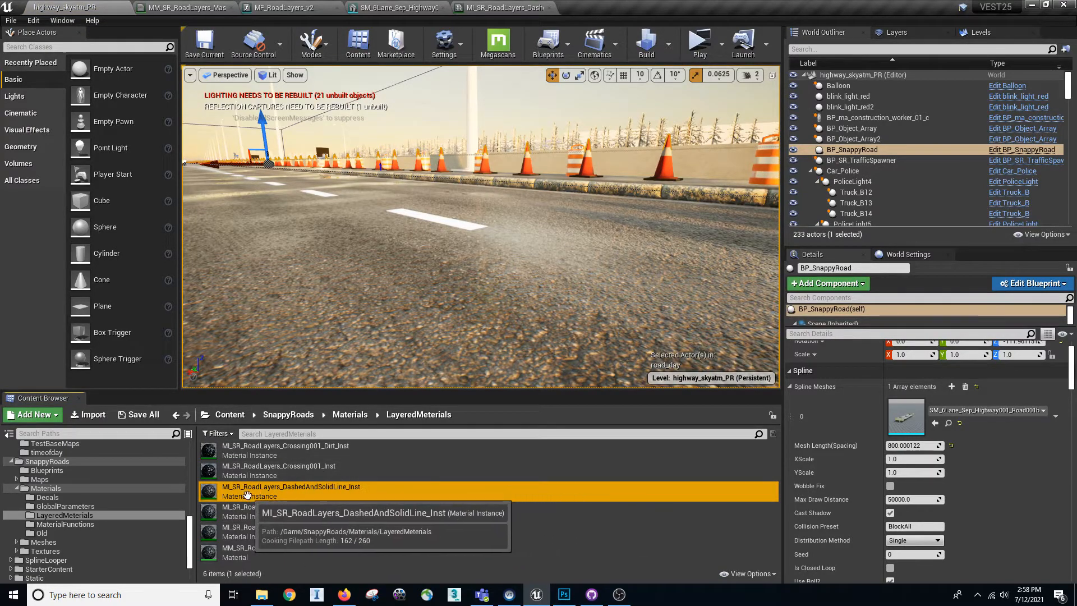
{"action": "double_click", "coordinate": [263, 494]}
{"action": "left_click_drag", "start_coordinate": [412, 341], "coordinate": [477, 333]}
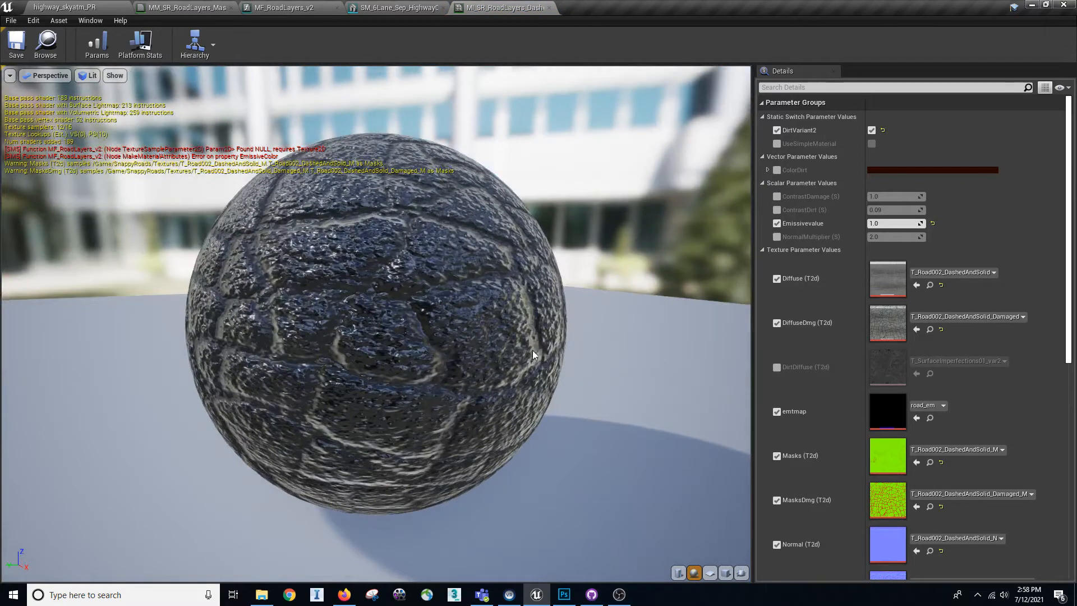
- Locate the instance's parent material, MM_SR_RoadLayers_Master, in the Content Browser and open it for editing
{"action": "left_click_drag", "start_coordinate": [1062, 309], "coordinate": [1073, 484]}
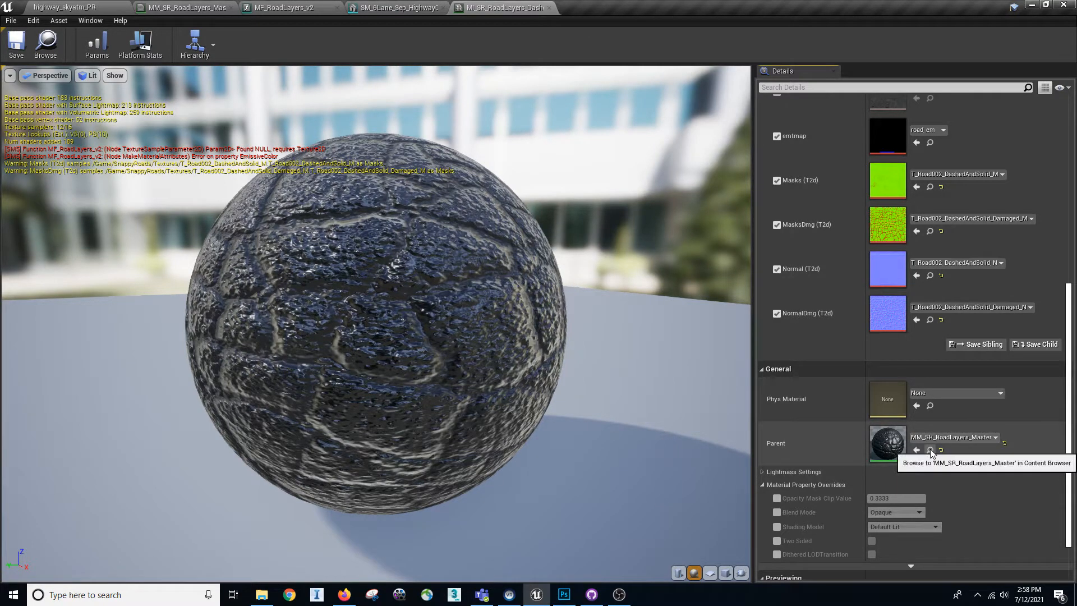
{"action": "left_click", "coordinate": [932, 452]}
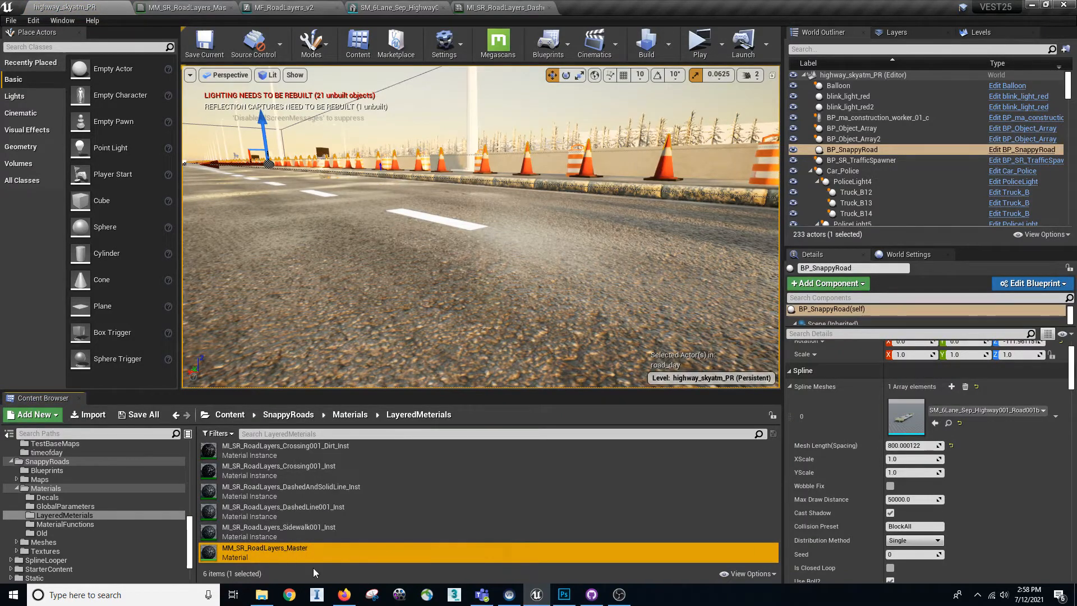
{"action": "double_click", "coordinate": [308, 554]}
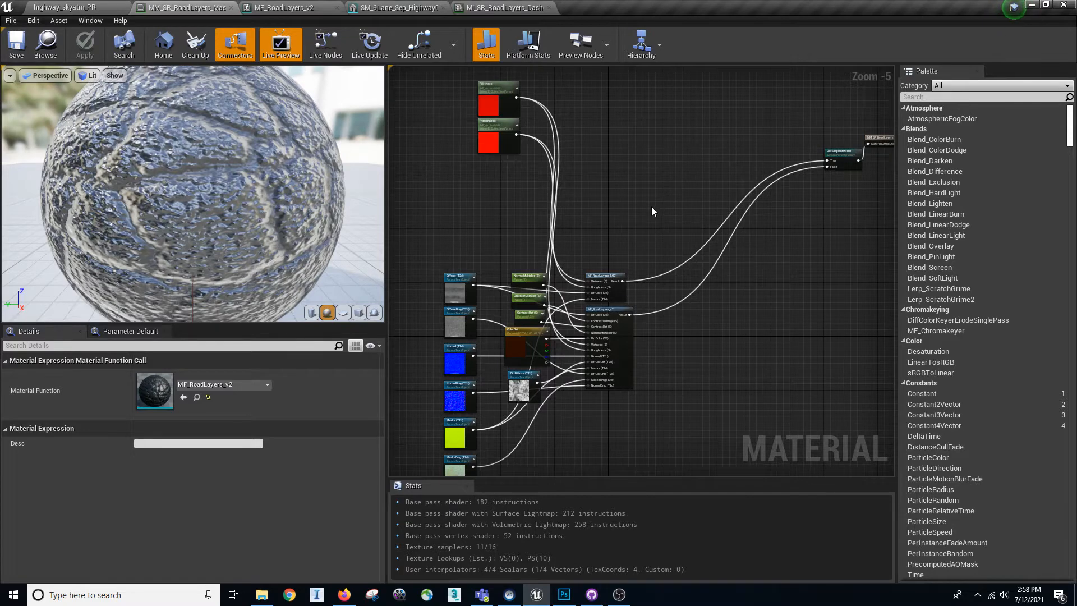
- Select the MF_RoadLayers_v2 function node in the master material graph and locate its asset in the Content Browser
{"action": "scroll", "coordinate": [651, 206], "scroll_direction": "down", "scroll_amount": 2}
{"action": "scroll", "coordinate": [701, 279], "scroll_direction": "up", "scroll_amount": 6}
{"action": "left_click", "coordinate": [707, 281]}
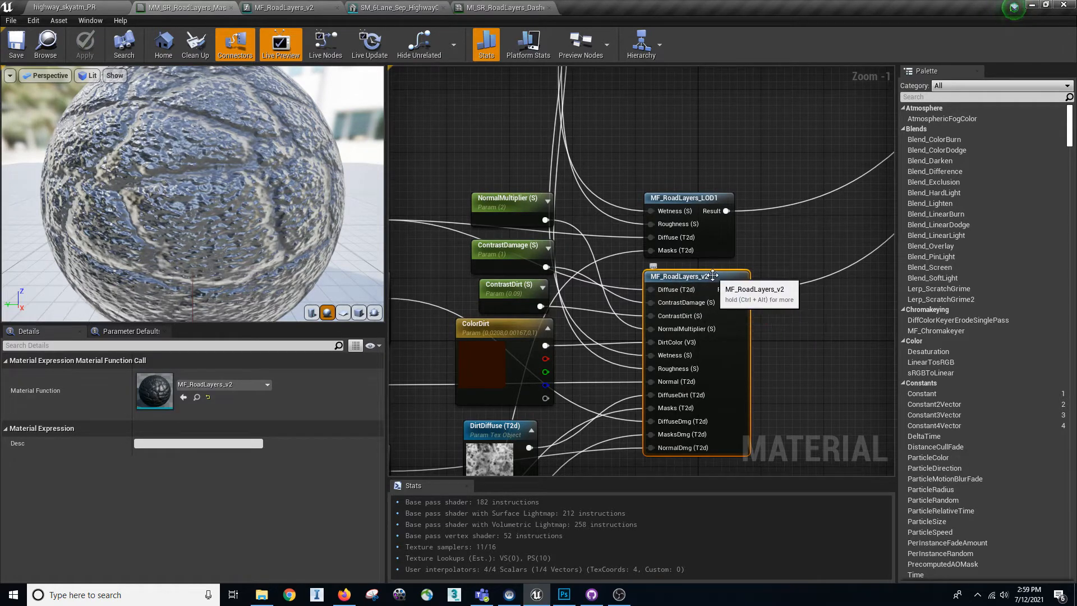
{"action": "left_click", "coordinate": [197, 398]}
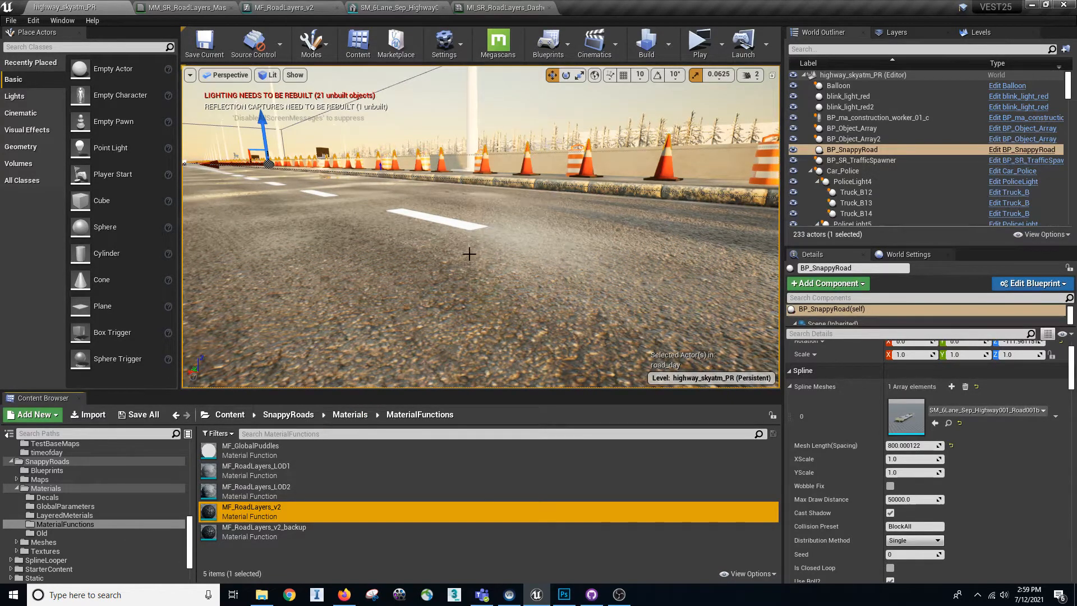
{"action": "right_click_drag", "start_coordinate": [473, 247], "coordinate": [472, 247]}
{"action": "right_click_drag", "start_coordinate": [408, 209], "coordinate": [408, 209]}
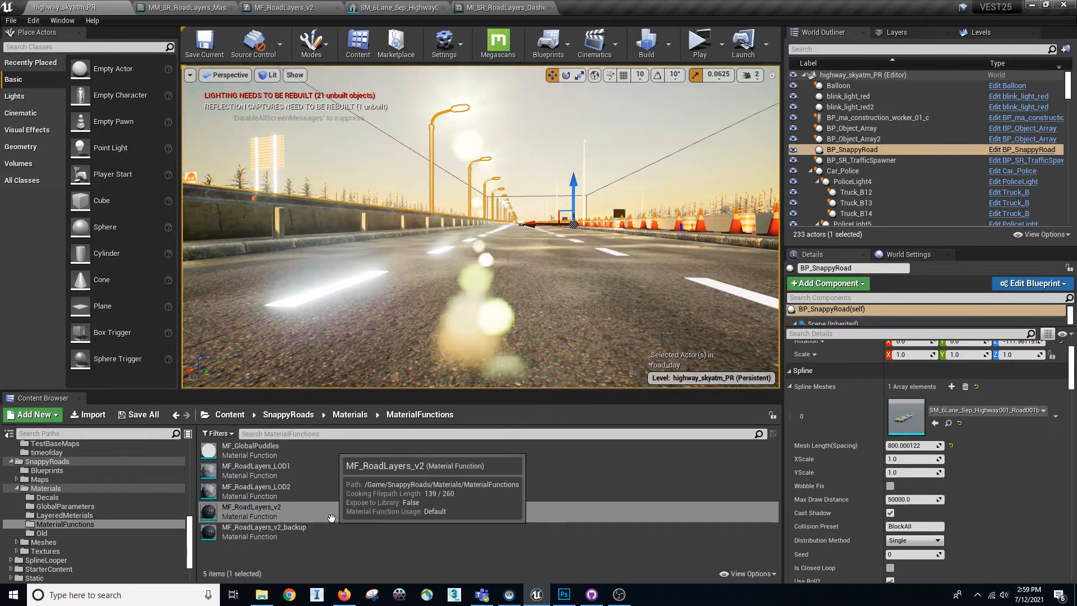
{"action": "right_click", "coordinate": [297, 512]}
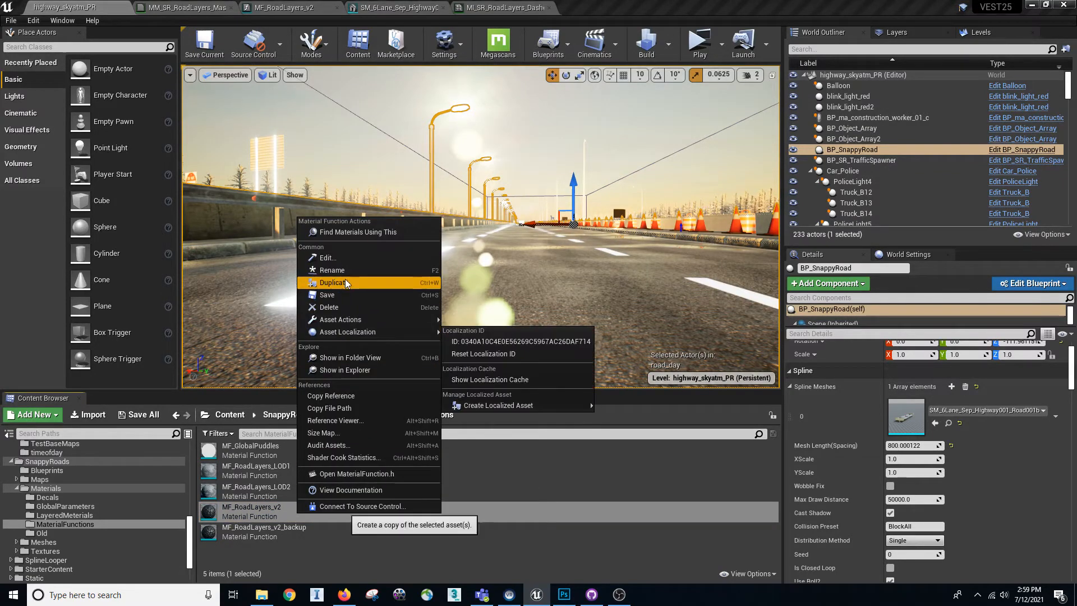
{"action": "left_click", "coordinate": [294, 537]}
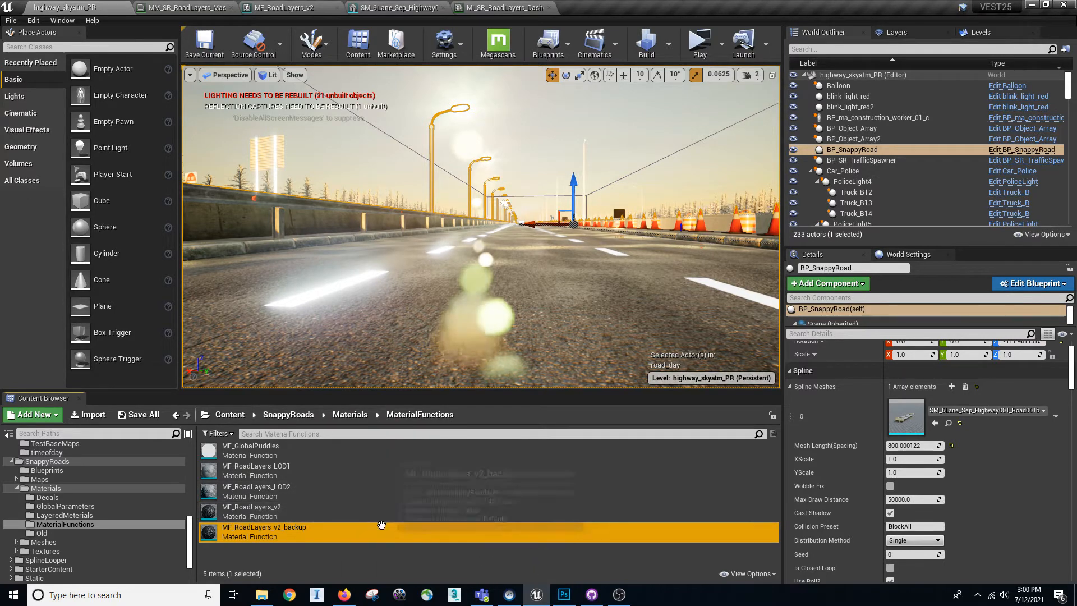
- Open the MF_RoadLayers_v2 material function and examine the emtmap, Emissivevalue and Multiply nodes feeding EmissiveColor
{"action": "left_click", "coordinate": [348, 505]}
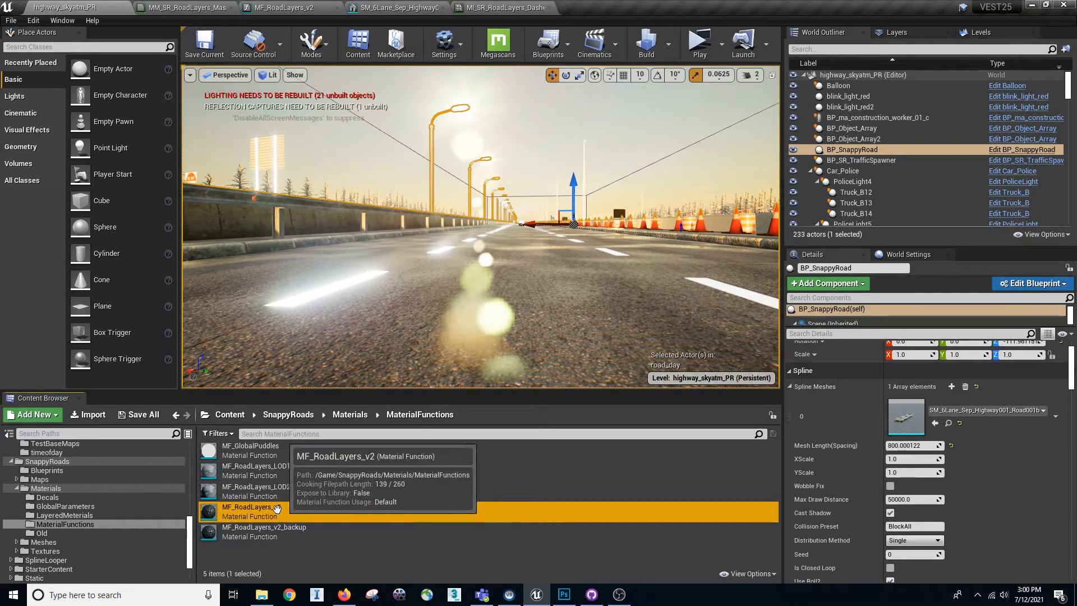
{"action": "double_click", "coordinate": [348, 505]}
{"action": "scroll", "coordinate": [578, 341], "scroll_direction": "down", "scroll_amount": 4}
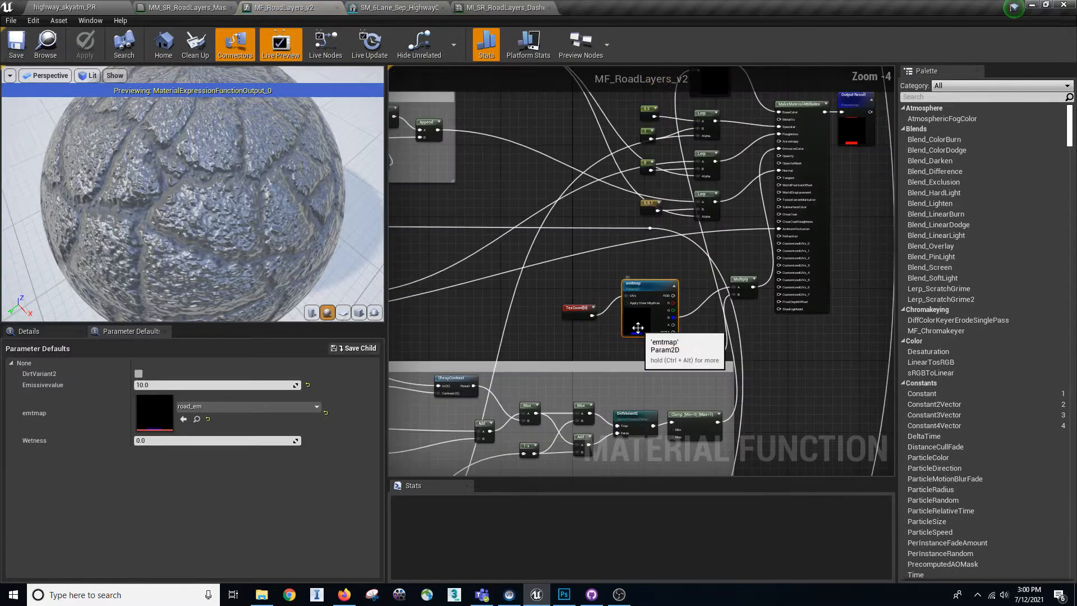
{"action": "scroll", "coordinate": [679, 317], "scroll_direction": "up", "scroll_amount": 4}
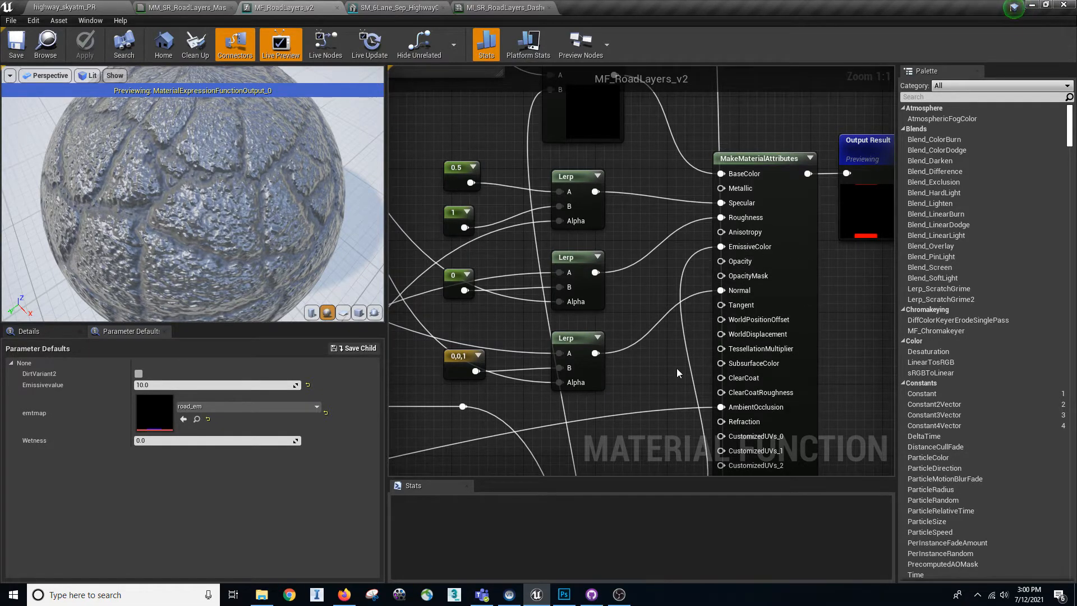
{"action": "right_click_drag", "start_coordinate": [676, 368], "coordinate": [697, 303]}
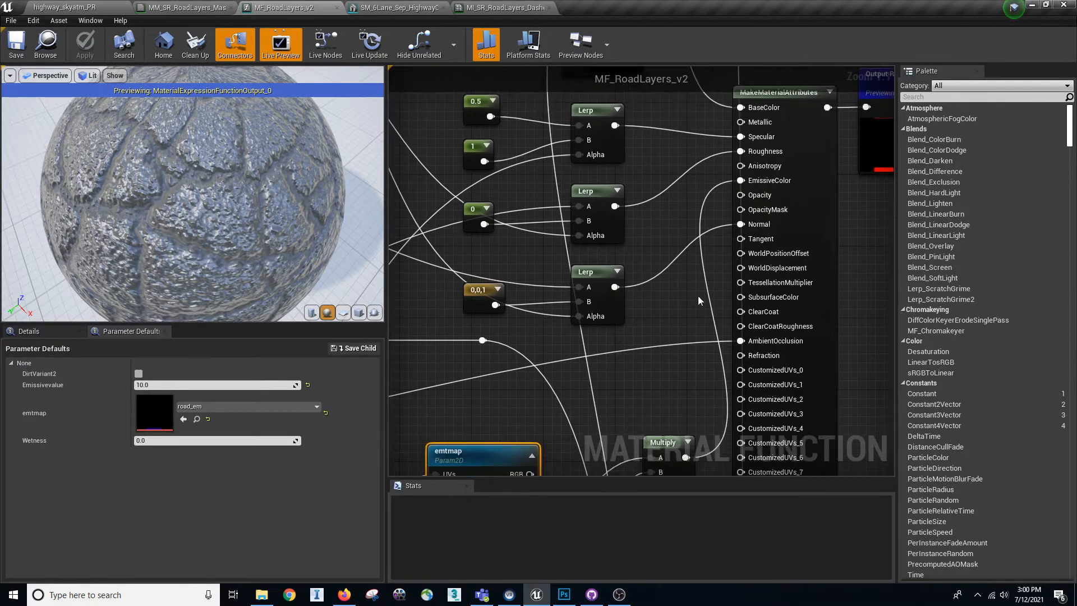
{"action": "right_click_drag", "start_coordinate": [656, 426], "coordinate": [768, 250]}
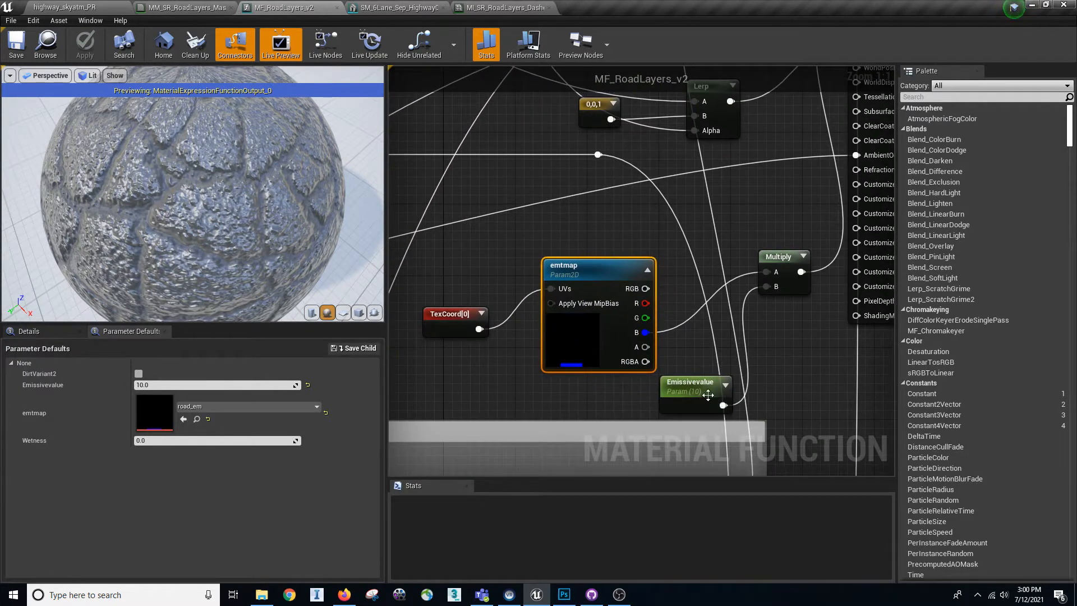
- Reposition the Emissivevalue parameter node slightly below the Multiply node and check the function's parameter defaults
{"action": "left_click_drag", "start_coordinate": [697, 382], "coordinate": [762, 289]}
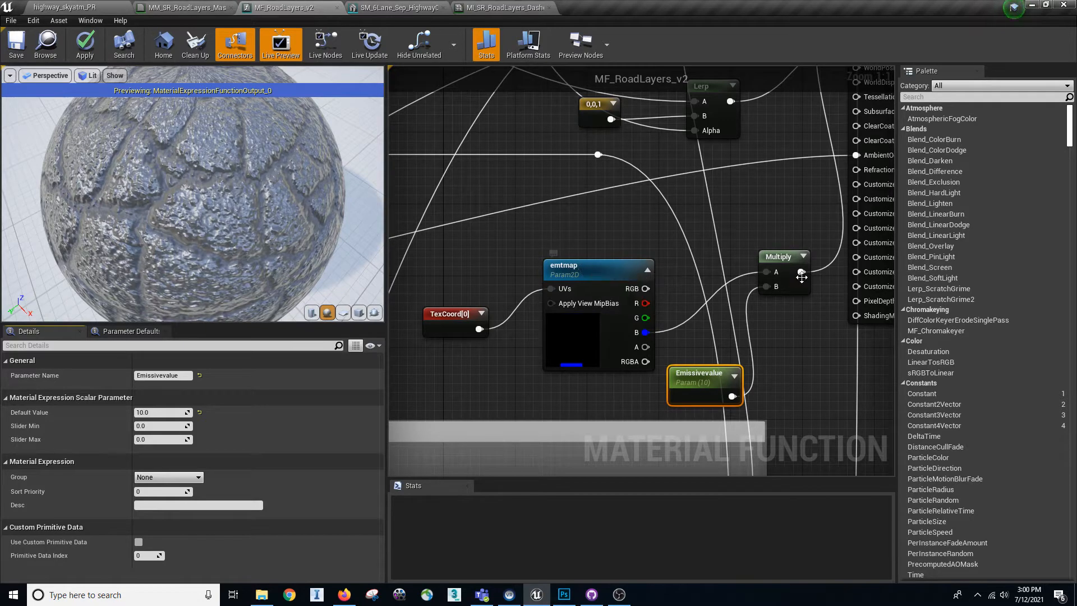
{"action": "key", "text": "F2"}
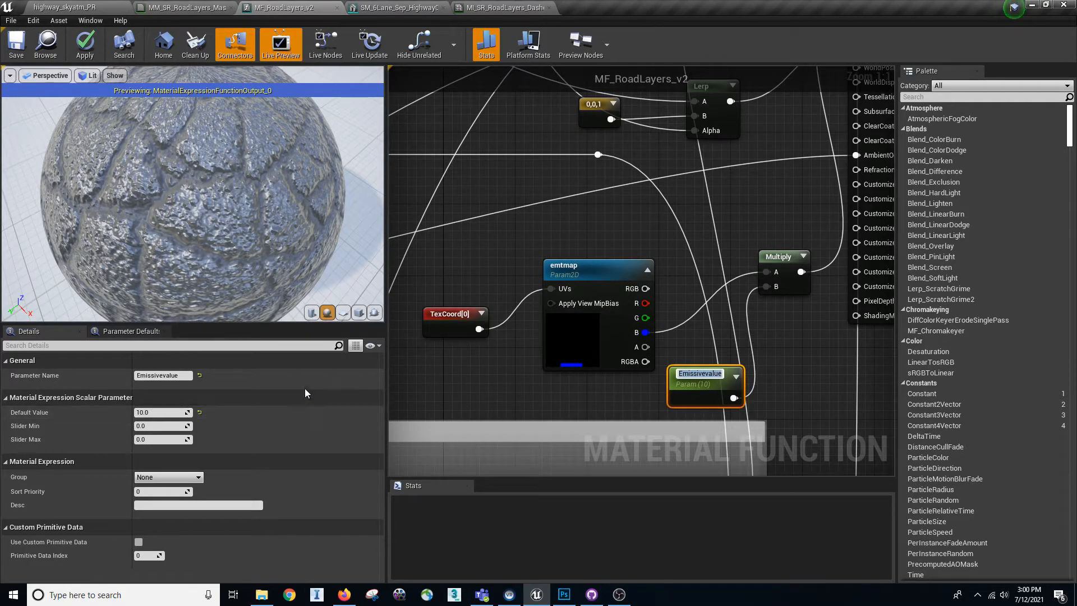
{"action": "left_click", "coordinate": [549, 403]}
{"action": "right_click", "coordinate": [699, 378]}
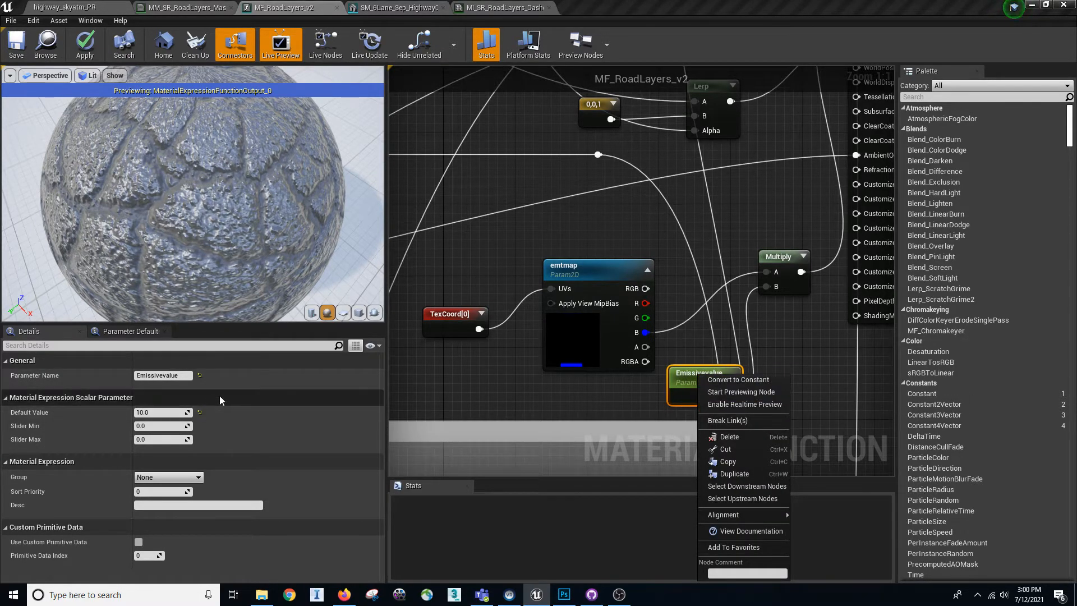
{"action": "left_click", "coordinate": [133, 332]}
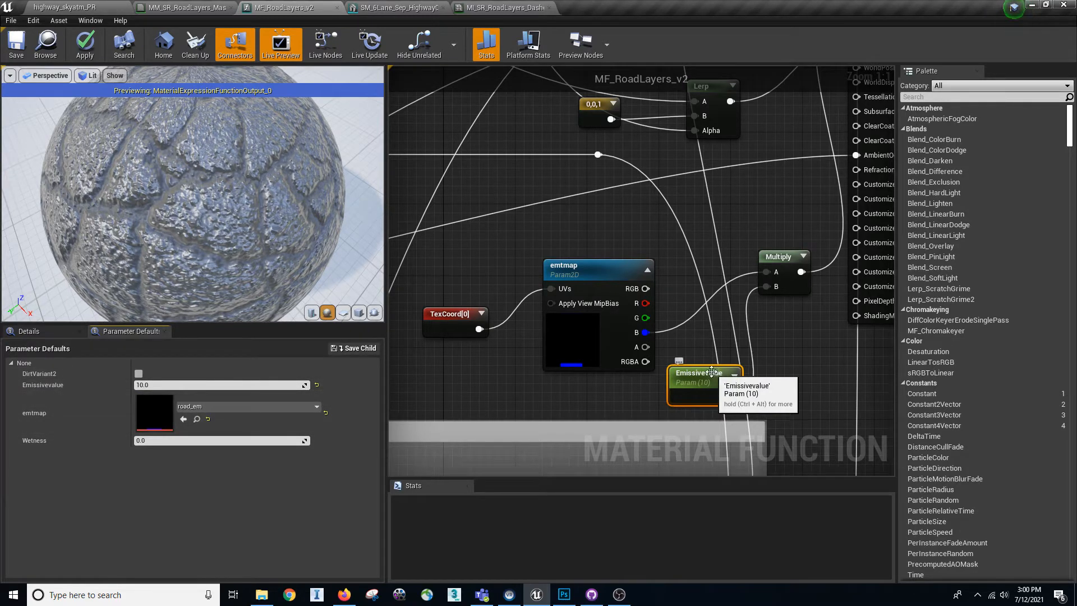
- Inspect the properties of the Multiply, Emissivevalue, emtmap and TexCoord[0] nodes that make up the emissive setup
{"action": "left_click", "coordinate": [779, 259]}
{"action": "right_click", "coordinate": [781, 258]}
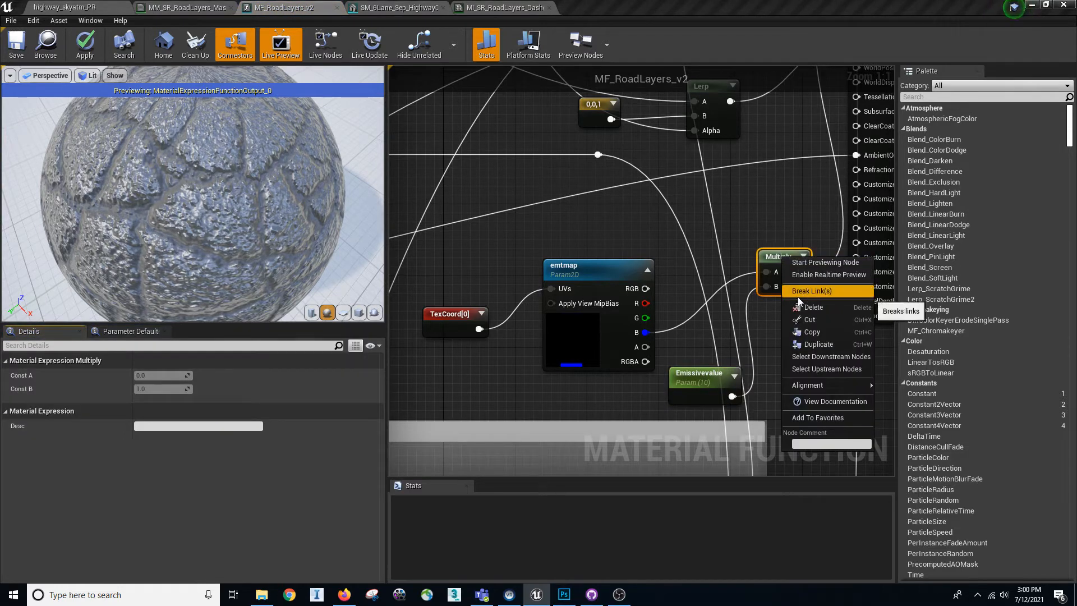
{"action": "left_click", "coordinate": [704, 371]}
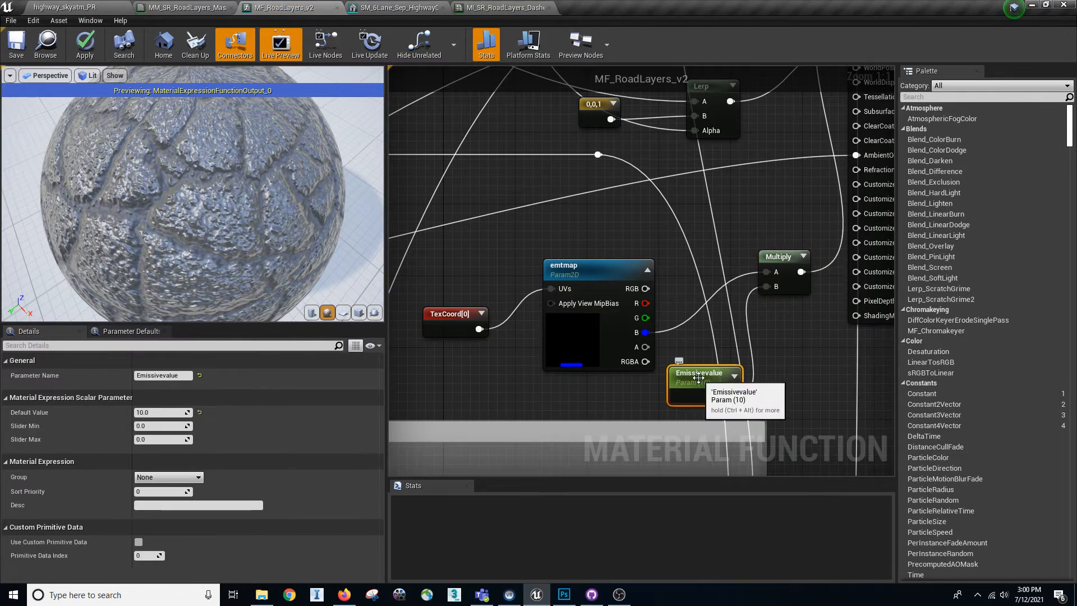
{"action": "right_click", "coordinate": [699, 378]}
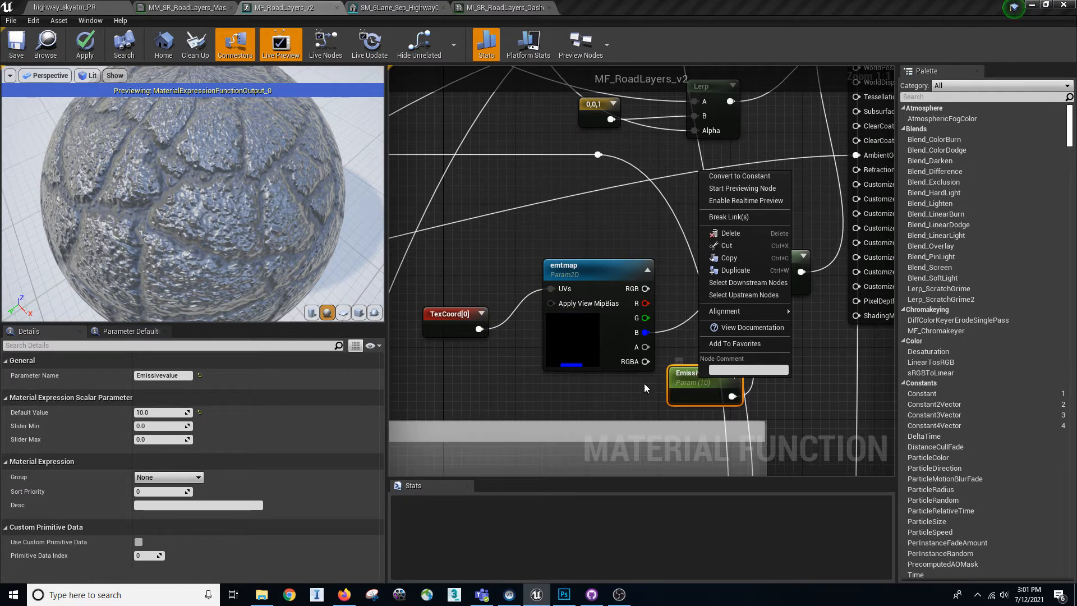
{"action": "left_click", "coordinate": [673, 326]}
{"action": "left_click", "coordinate": [578, 286]}
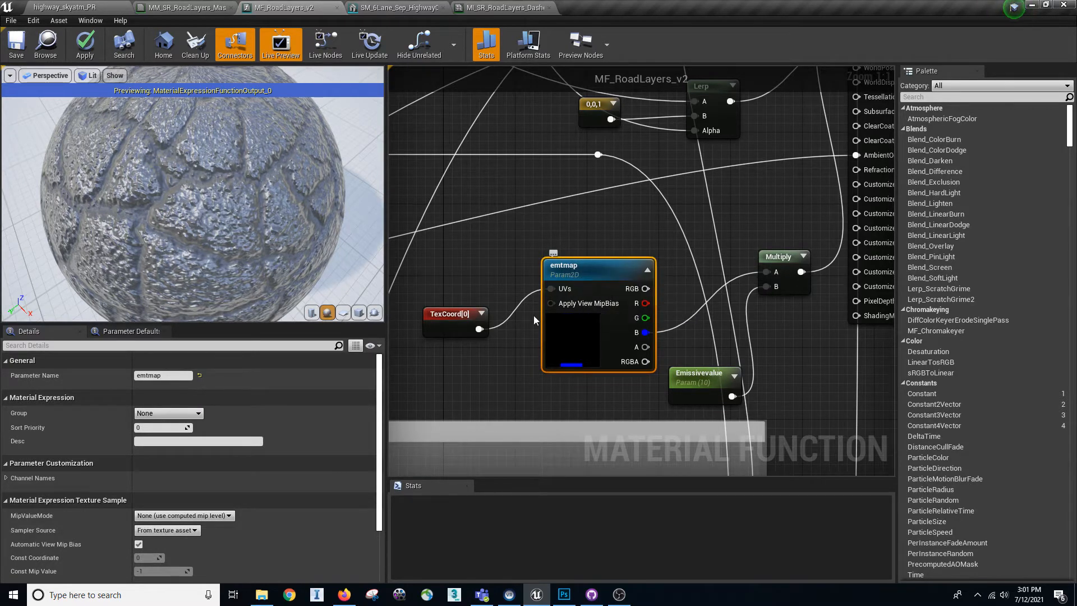
{"action": "right_click", "coordinate": [604, 271]}
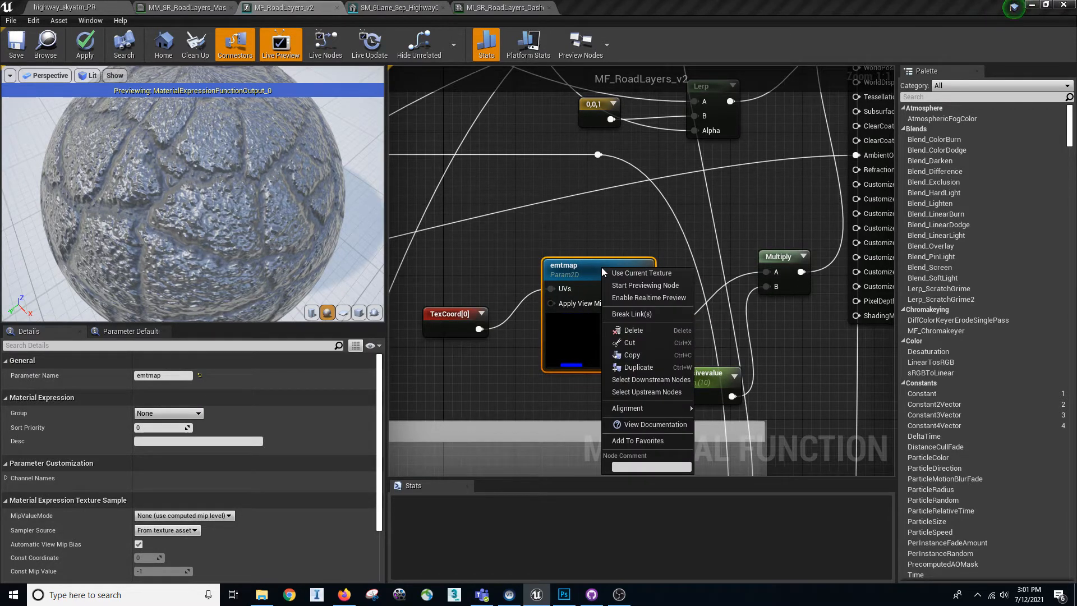
{"action": "left_click", "coordinate": [448, 312]}
{"action": "right_click", "coordinate": [462, 323]}
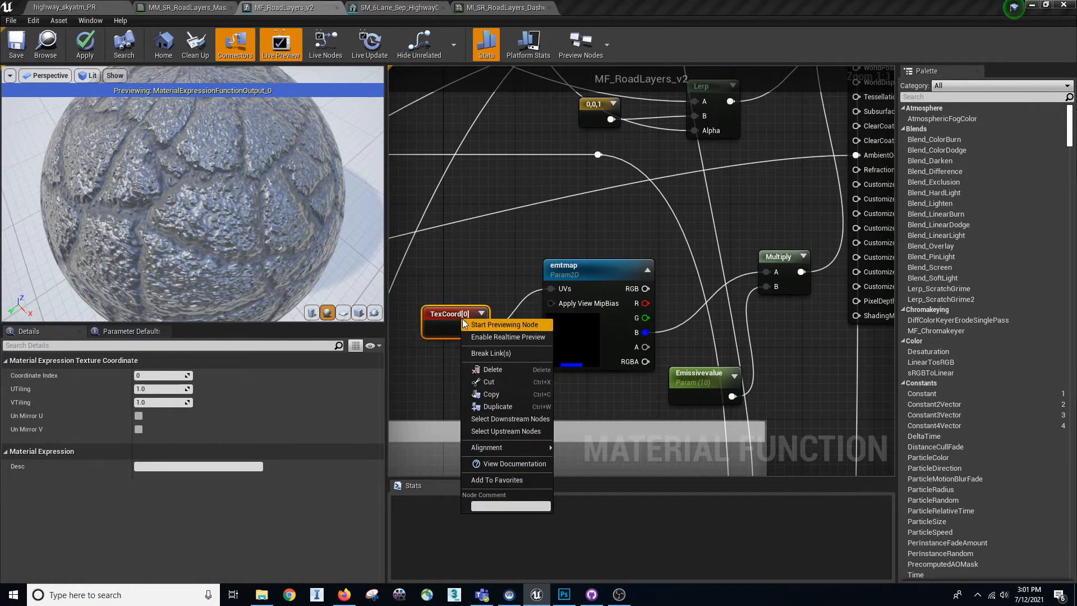
{"action": "left_click", "coordinate": [477, 281]}
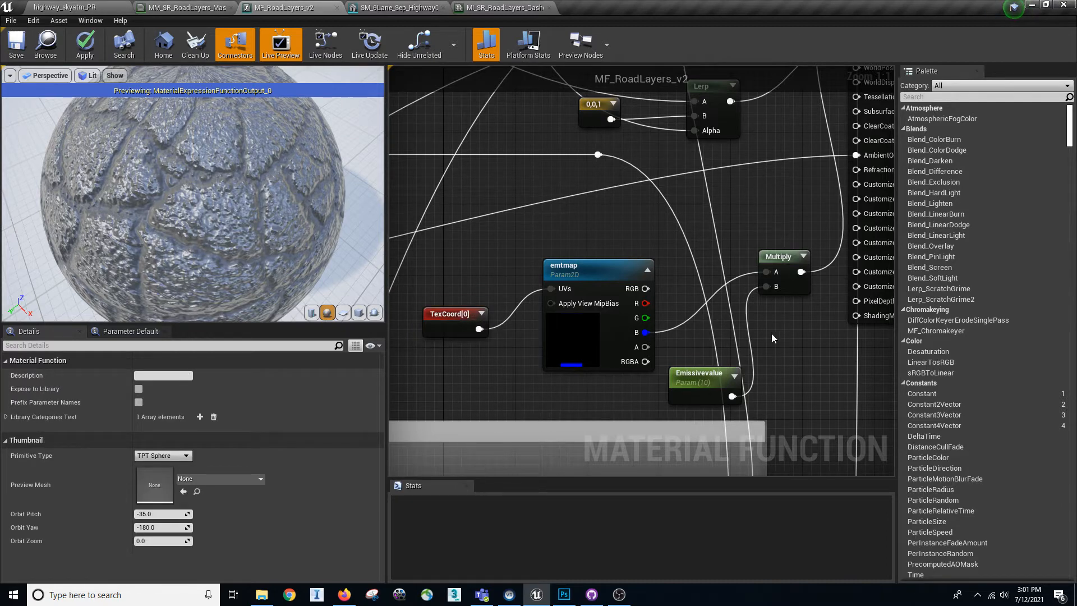
{"action": "left_click", "coordinate": [579, 275]}
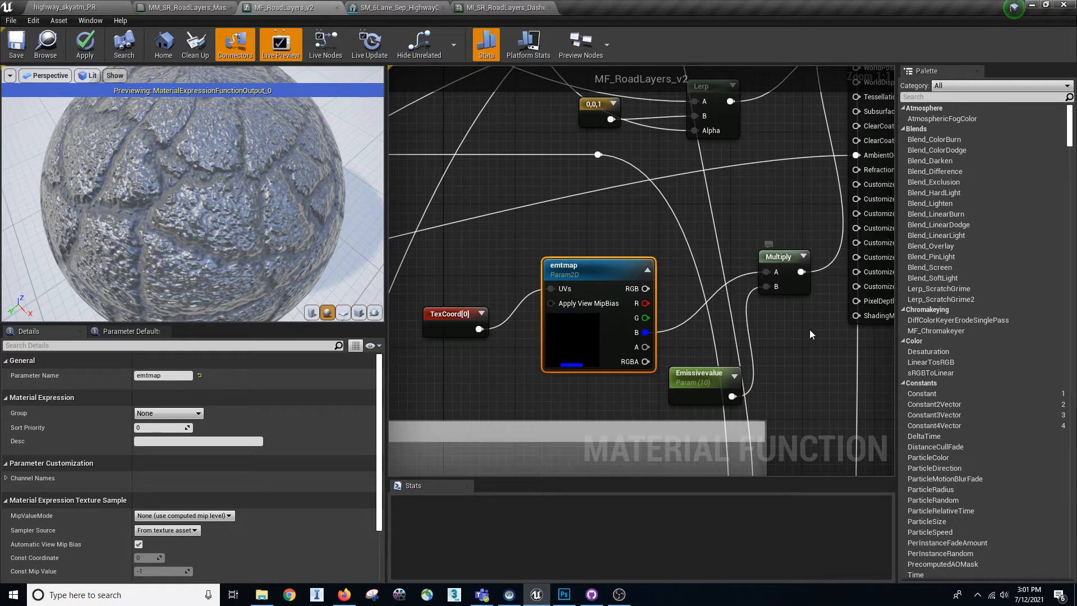
- Trace the Multiply node's output to EmissiveColor and return to the emtmap node in the function graph
{"action": "right_click_drag", "start_coordinate": [811, 335], "coordinate": [751, 366]}
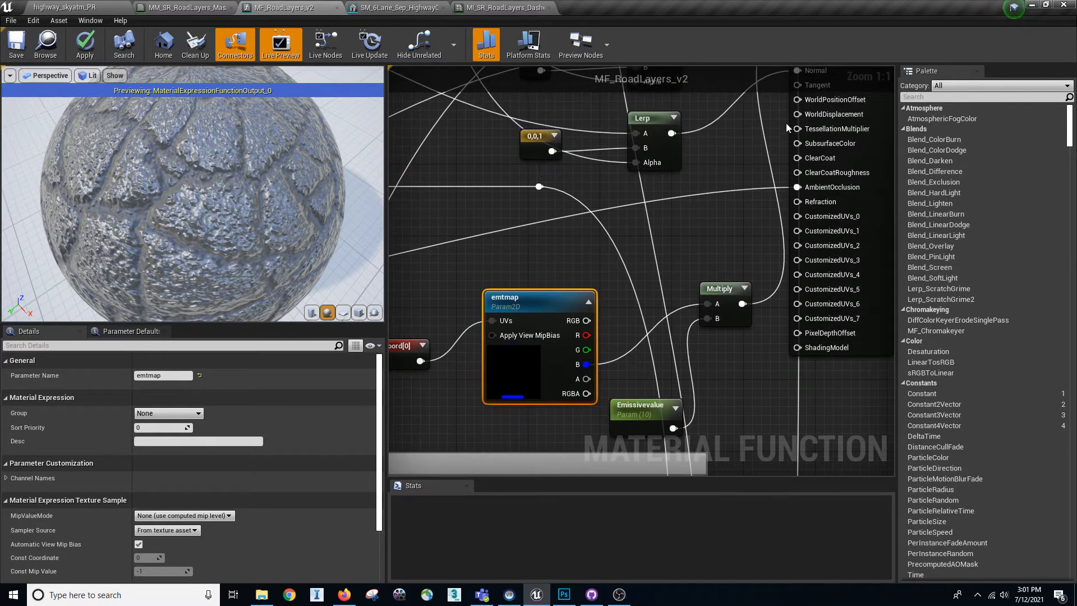
{"action": "right_click_drag", "start_coordinate": [743, 180], "coordinate": [733, 269]}
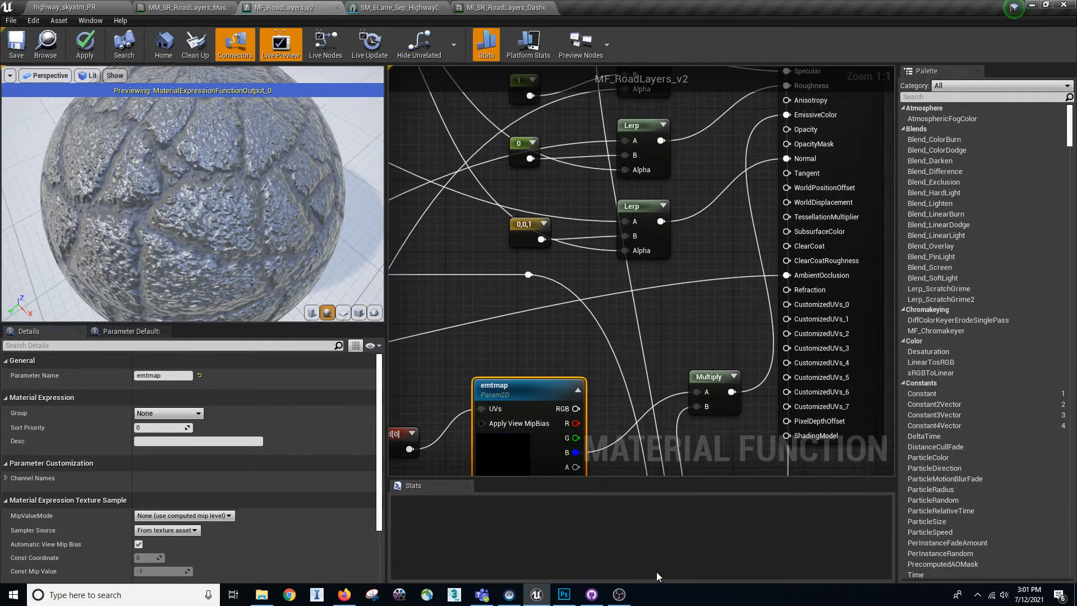
{"action": "right_click_drag", "start_coordinate": [525, 405], "coordinate": [620, 308]}
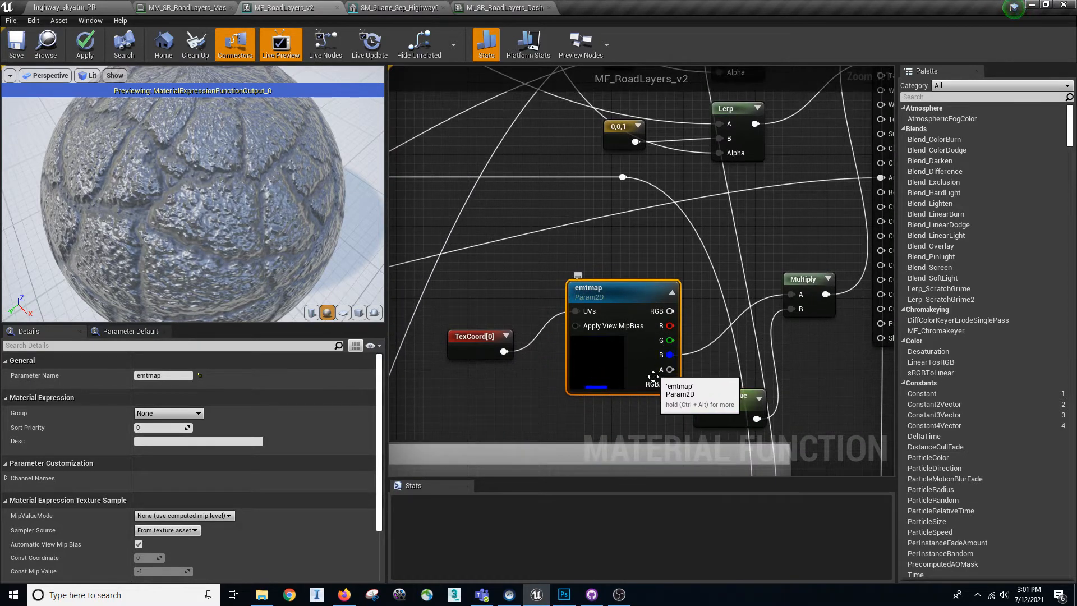
- Browse the SnappyRoads Textures folder from the highway_skyatm_PR level, inspecting T_Asphalt004_DashedLine_Tiled and T_Asphalt004_Tiled
{"action": "left_click", "coordinate": [85, 8]}
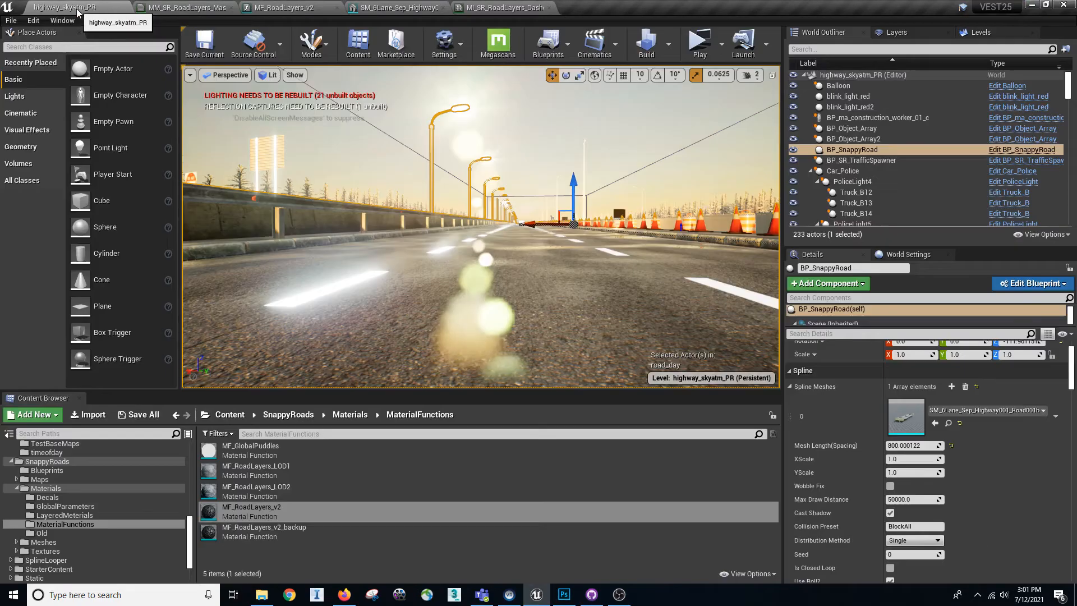
{"action": "left_click", "coordinate": [60, 550]}
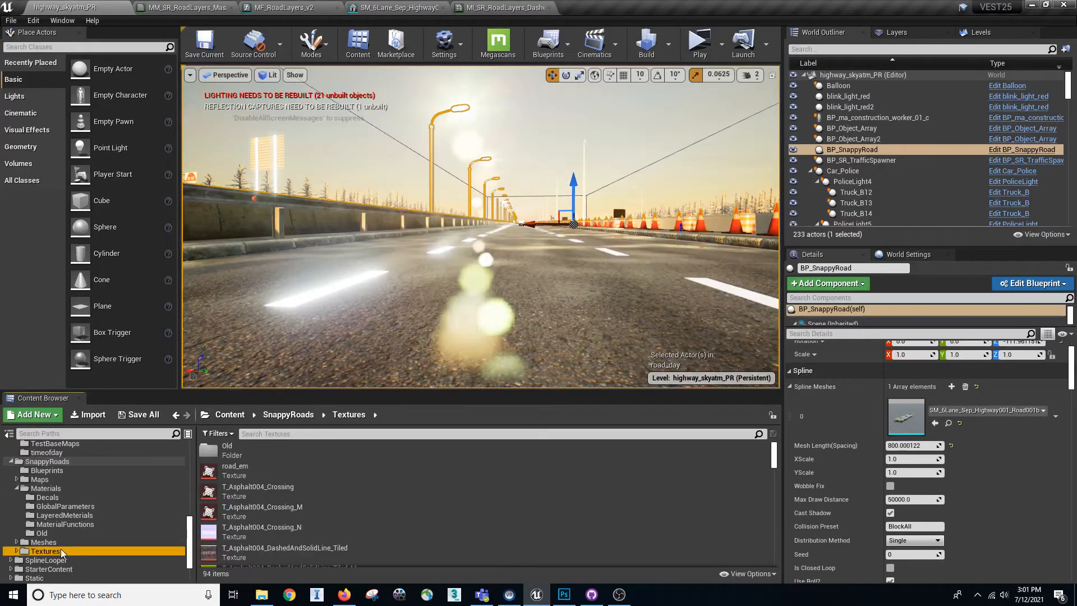
{"action": "scroll", "coordinate": [291, 516], "scroll_direction": "down", "scroll_amount": 2}
{"action": "left_click", "coordinate": [264, 505]}
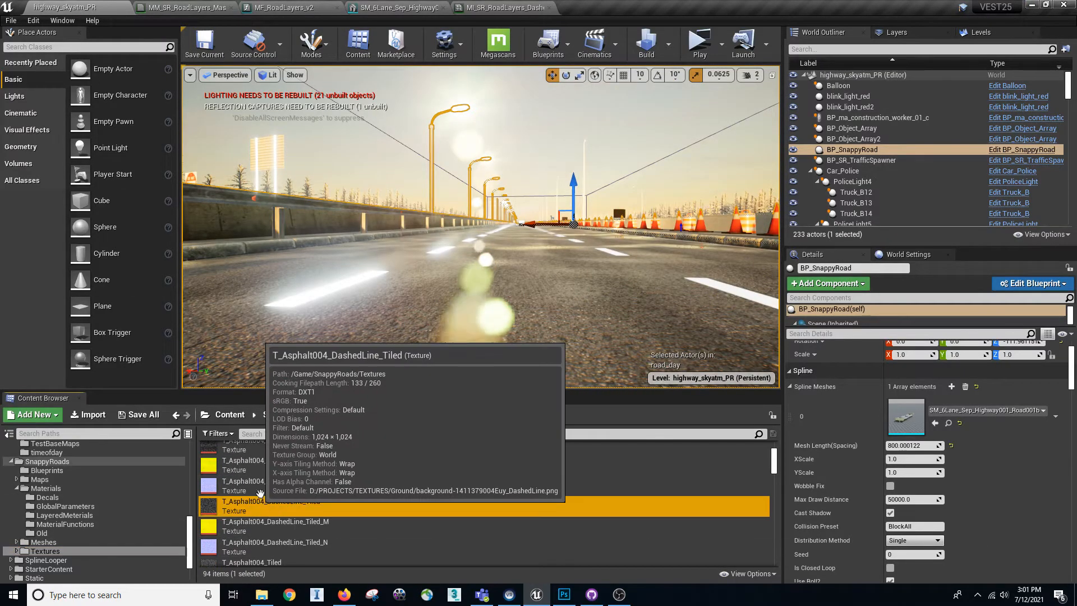
{"action": "scroll", "coordinate": [257, 477], "scroll_direction": "down", "scroll_amount": 2}
{"action": "left_click", "coordinate": [277, 530]}
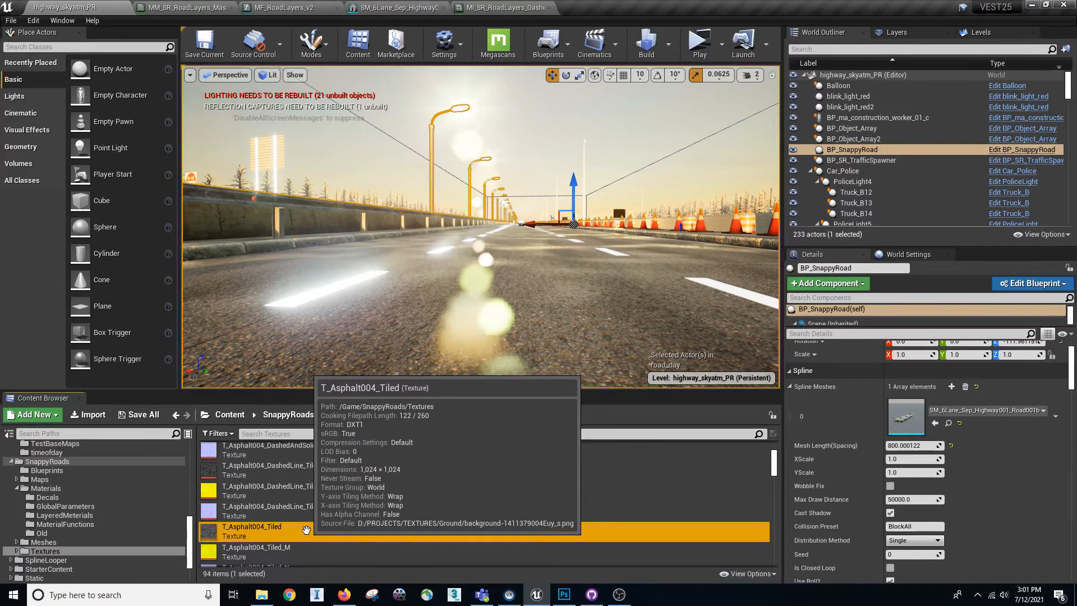
- Switch to Photoshop, open the recent file road_em.tga and display only its Blue channel
{"action": "left_click", "coordinate": [565, 596]}
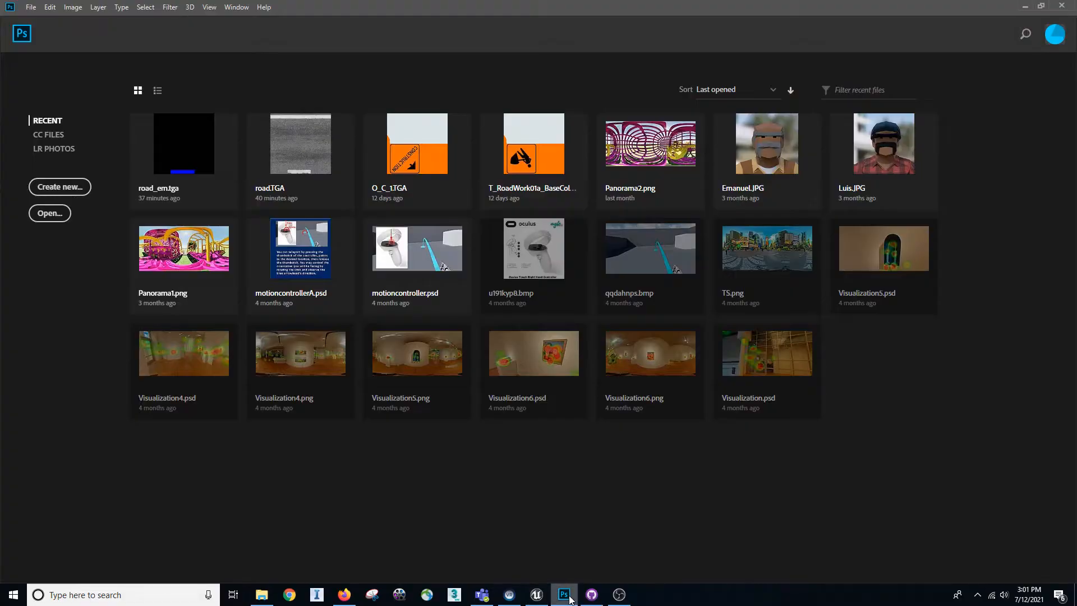
{"action": "left_click", "coordinate": [186, 197]}
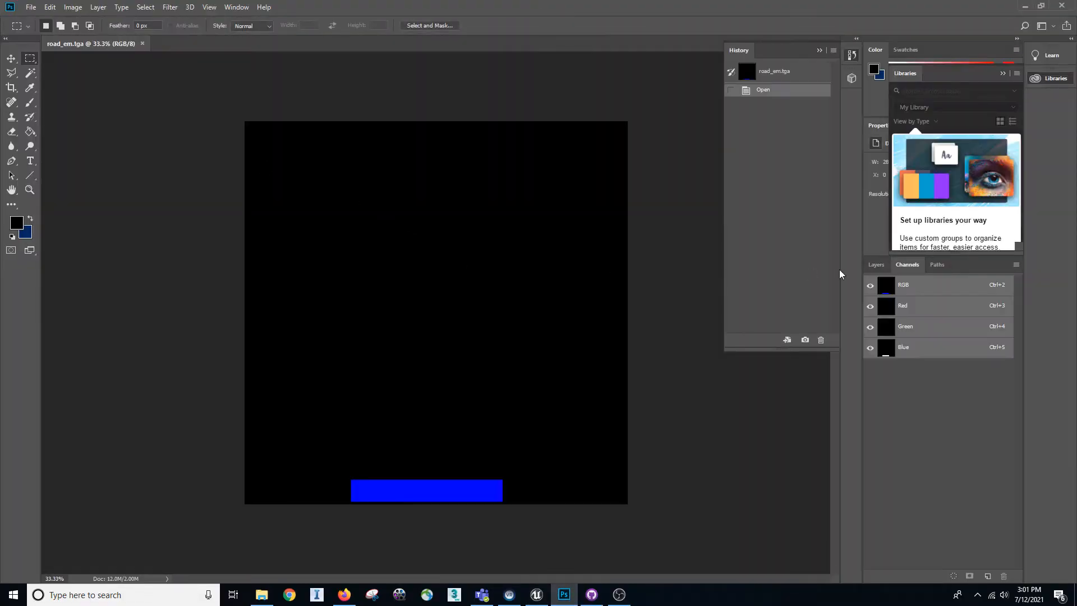
{"action": "left_click", "coordinate": [929, 351]}
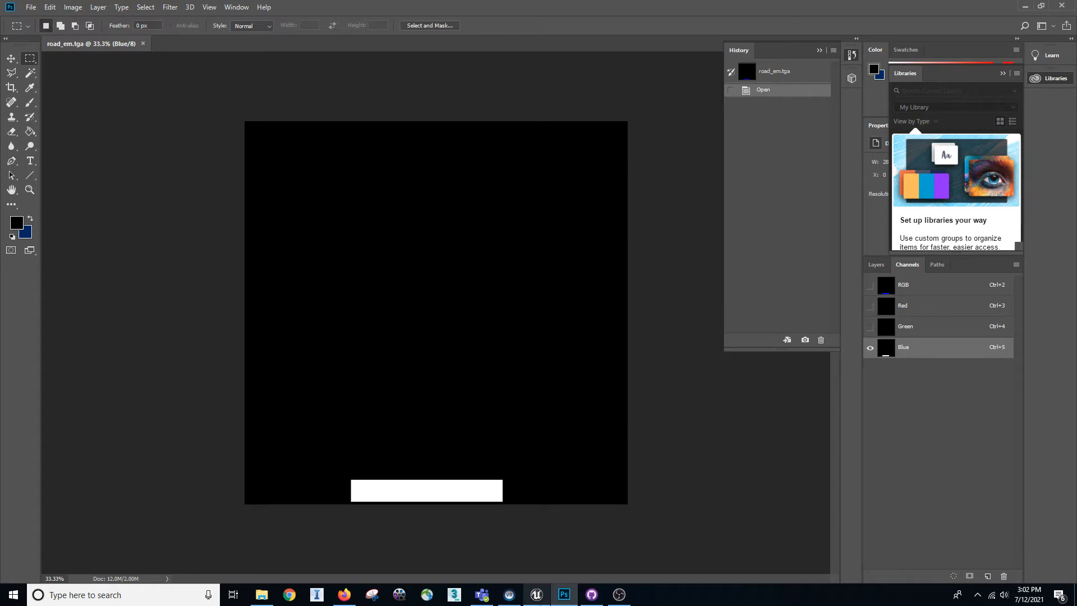
- Switch back to Unreal Editor, search the Textures folder for "road_e", view the road_em texture and close it
{"action": "left_click", "coordinate": [536, 595]}
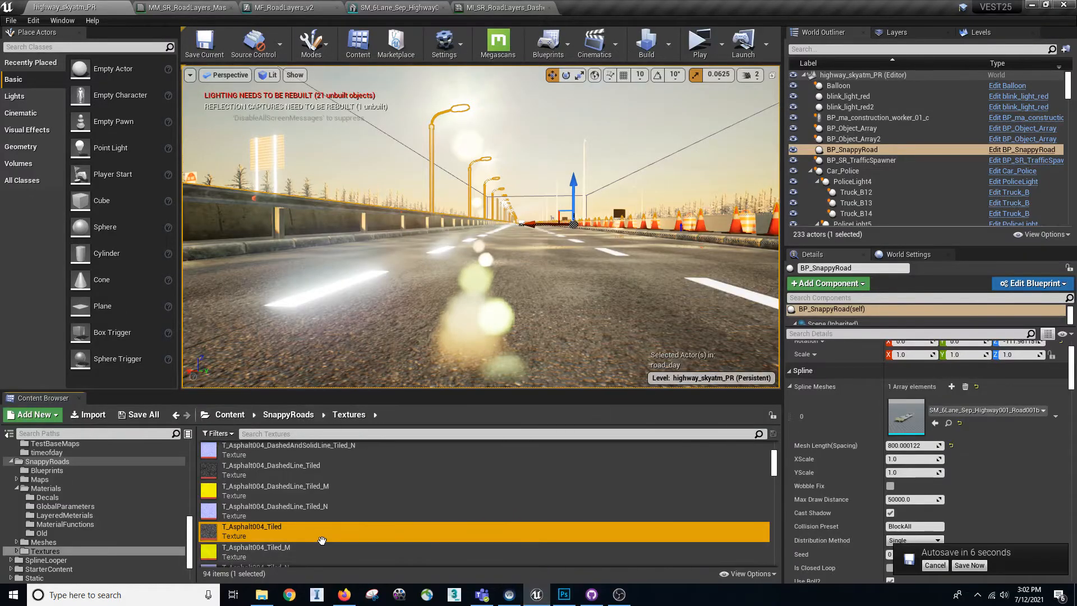
{"action": "left_click", "coordinate": [73, 551]}
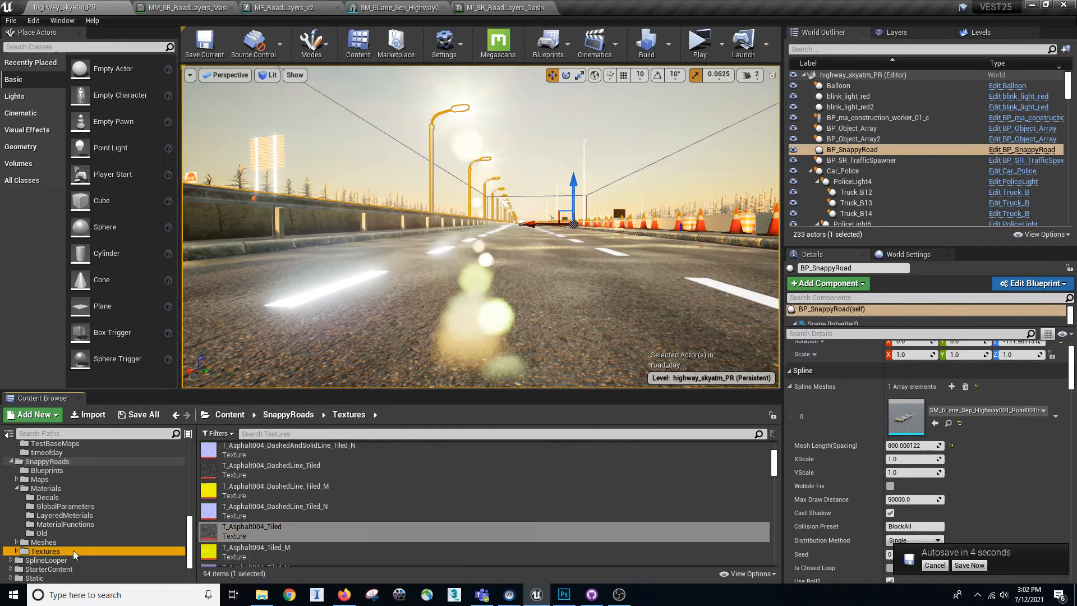
{"action": "left_click", "coordinate": [312, 434]}
{"action": "type", "text": "road"}
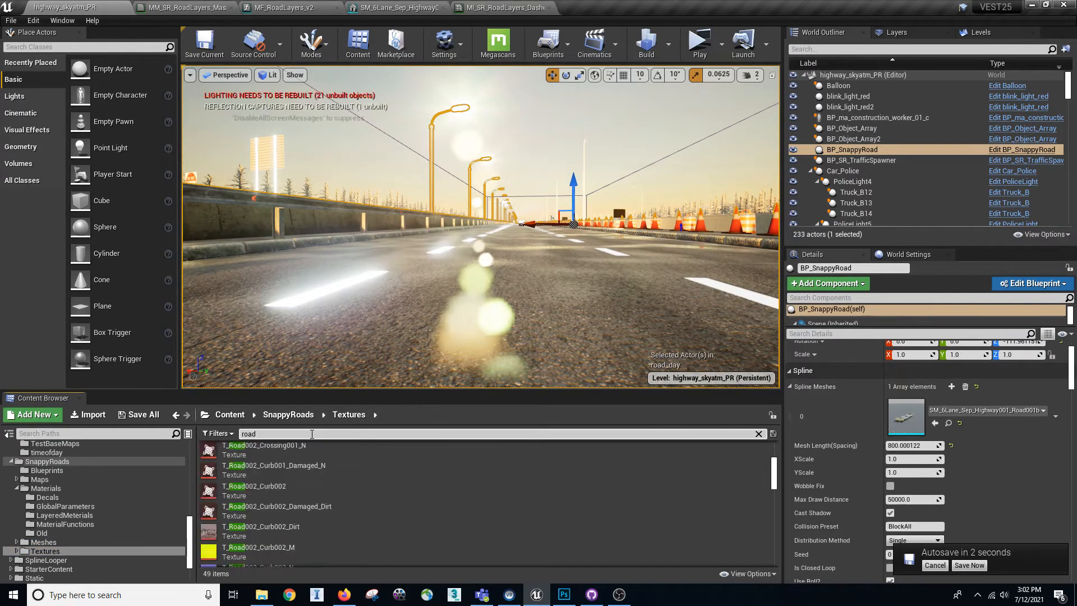
{"action": "type", "text": "_e"}
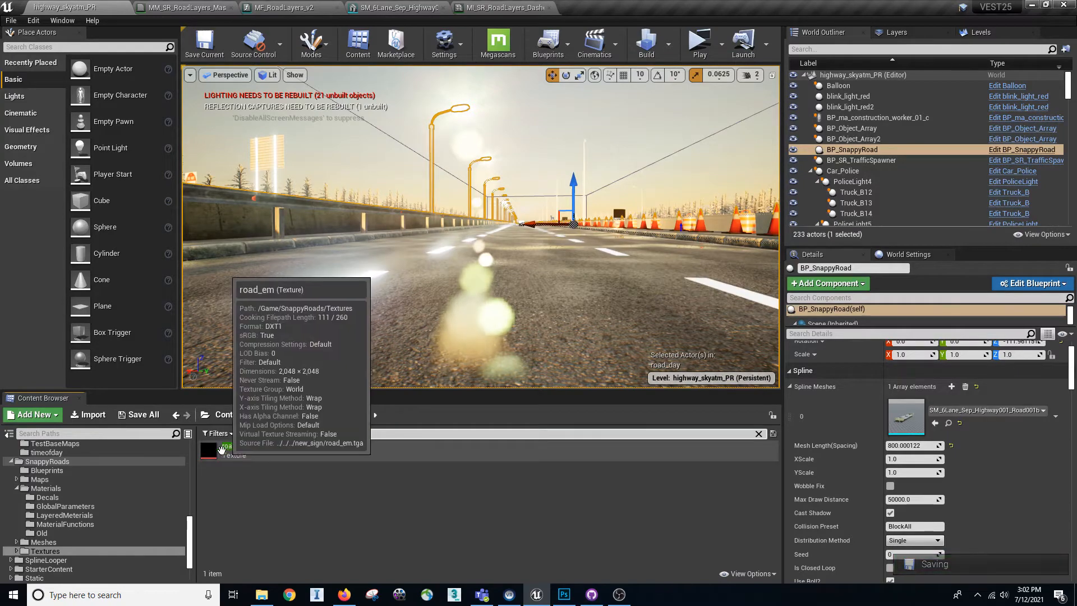
{"action": "double_click", "coordinate": [222, 449]}
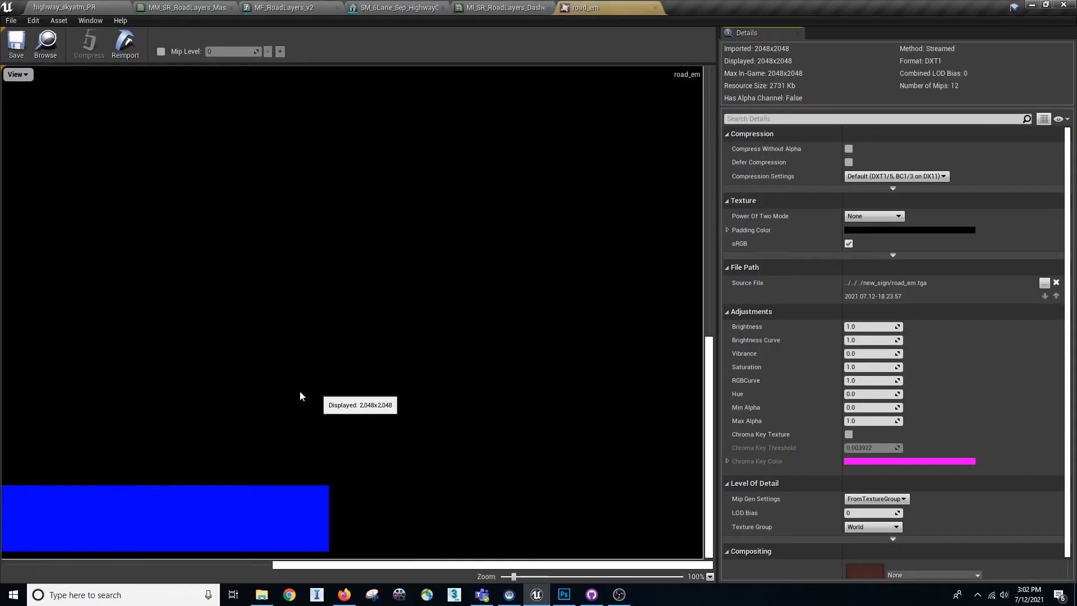
{"action": "left_click", "coordinate": [655, 8]}
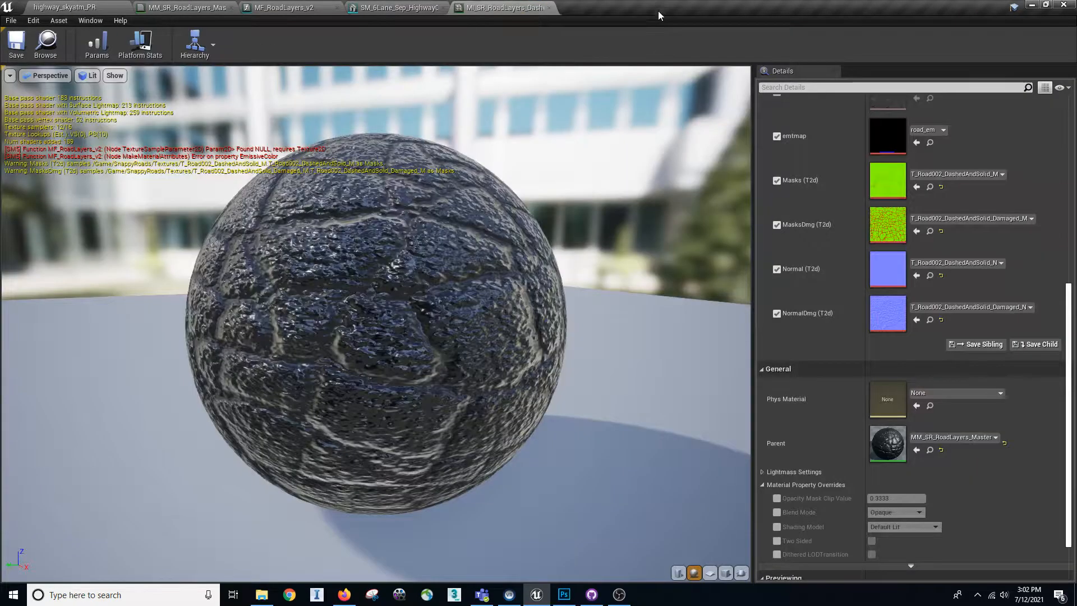
- Return to the MF_RoadLayers_v2 function and check its parameter defaults and the Emissivevalue node's properties
{"action": "left_click", "coordinate": [64, 7]}
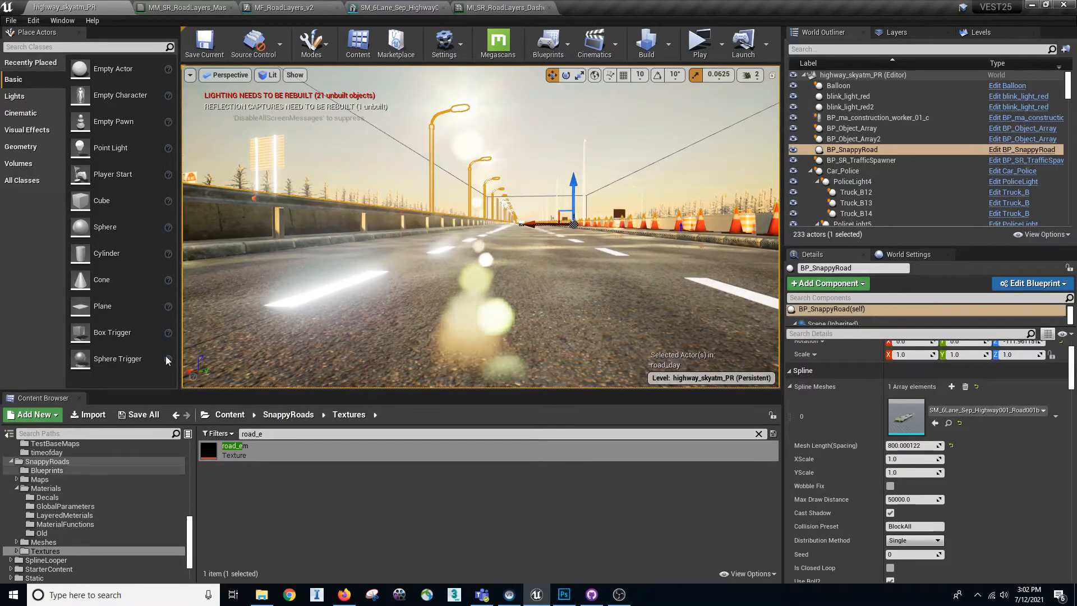
{"action": "left_click", "coordinate": [510, 9]}
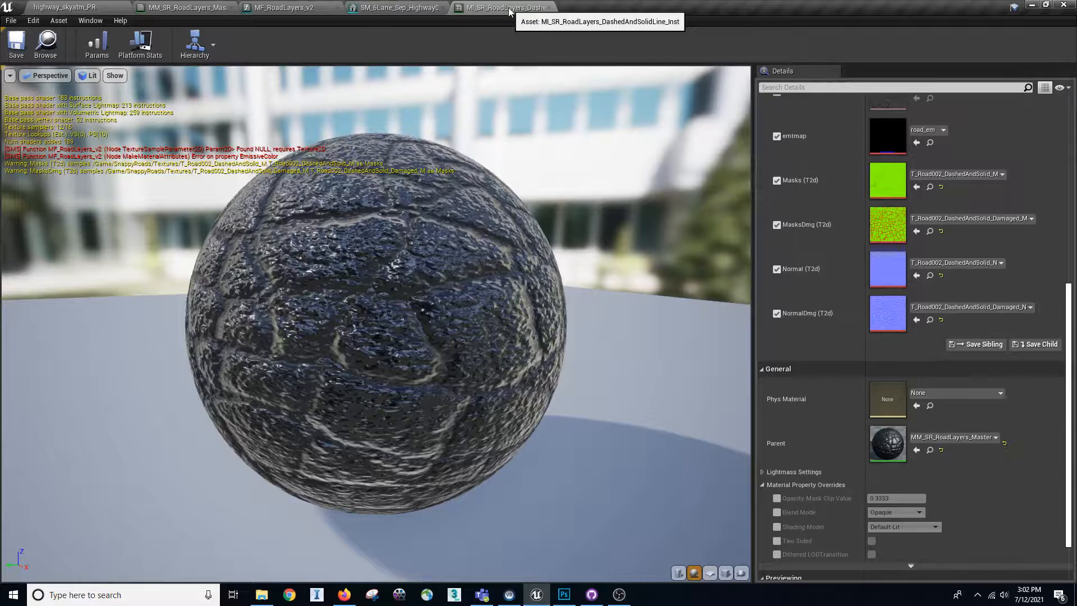
{"action": "left_click", "coordinate": [396, 8]}
{"action": "left_click", "coordinate": [311, 9]}
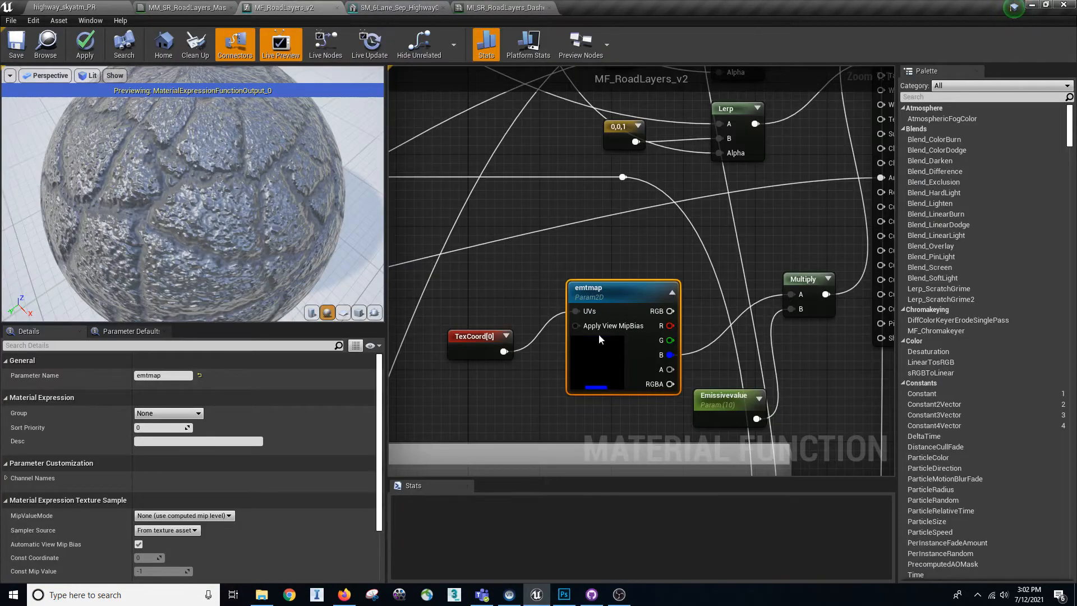
{"action": "left_click", "coordinate": [112, 332]}
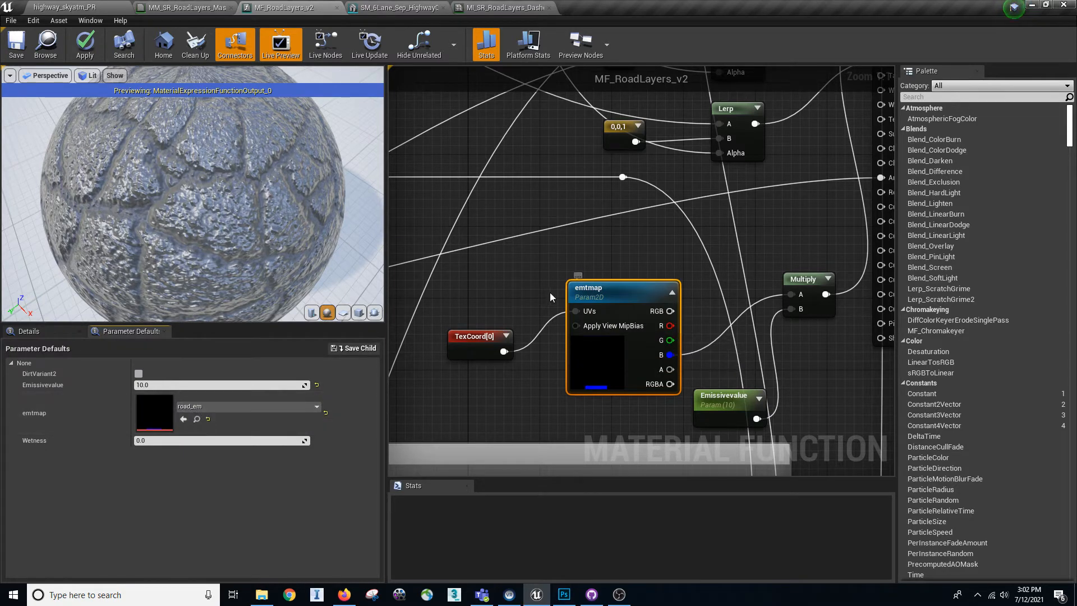
{"action": "left_click", "coordinate": [722, 396]}
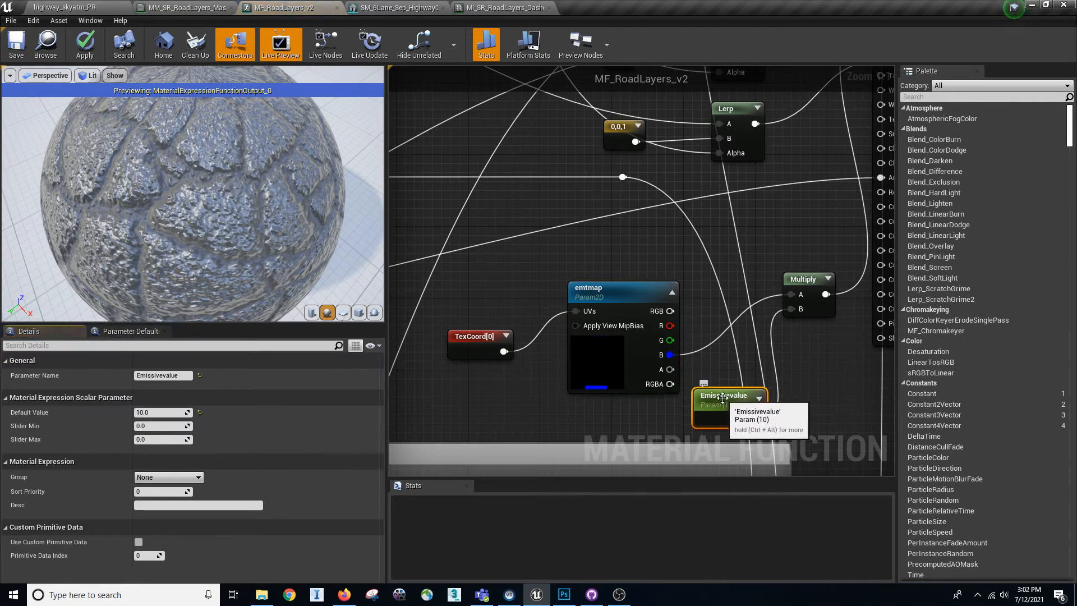
{"action": "right_click_drag", "start_coordinate": [850, 351], "coordinate": [718, 393]}
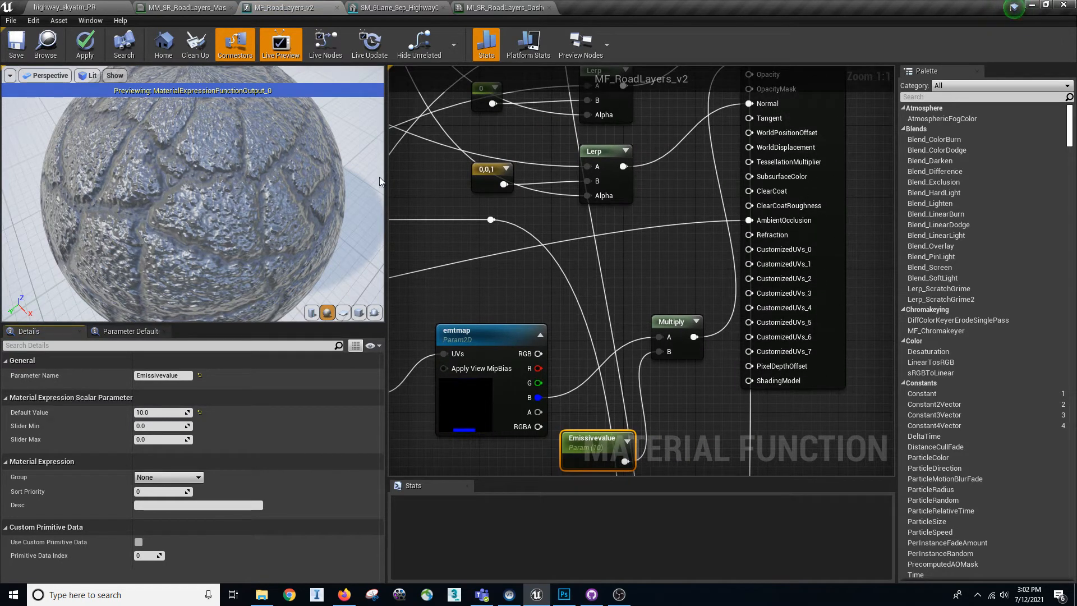
- Save the MF_RoadLayers_v2 function and the MI_SR_RoadLayers_DashedAndSolidLine_Inst material instance
{"action": "left_click", "coordinate": [16, 45]}
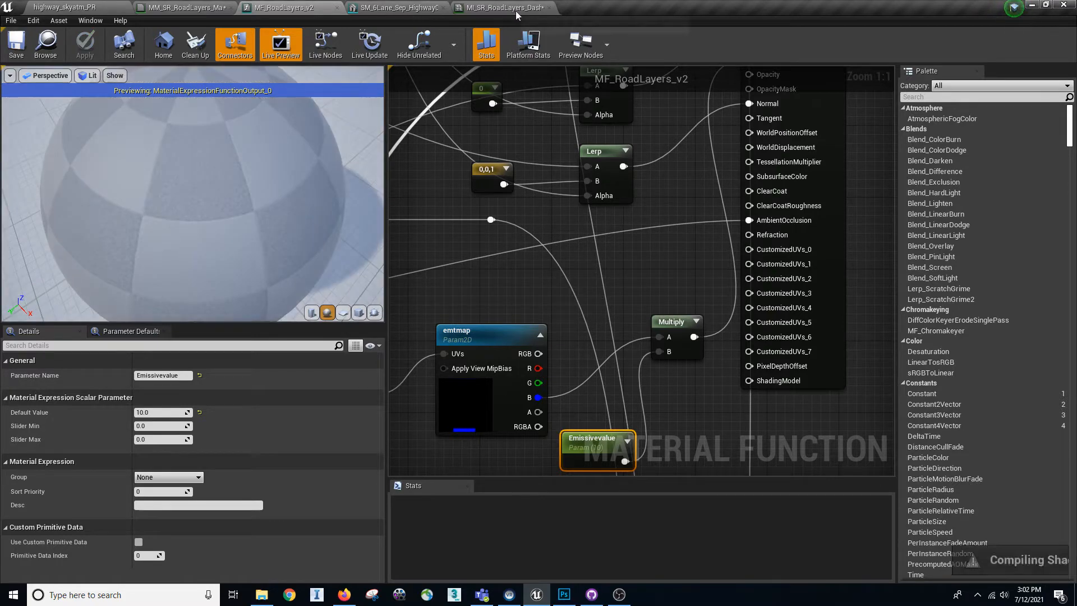
{"action": "left_click", "coordinate": [515, 9]}
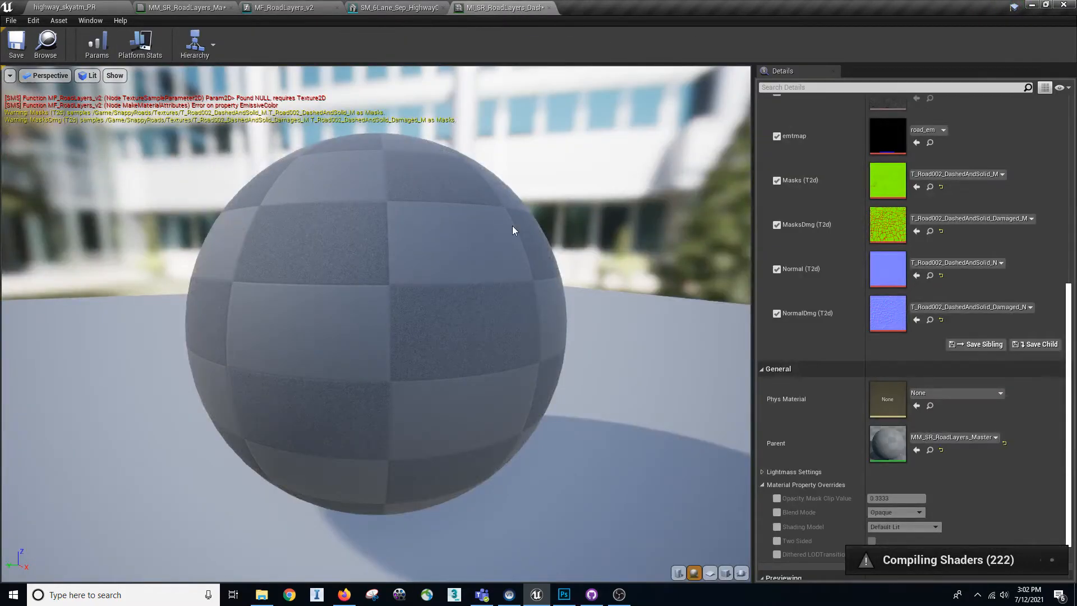
{"action": "scroll", "coordinate": [513, 226], "scroll_direction": "down", "scroll_amount": 2}
{"action": "left_click_drag", "start_coordinate": [380, 207], "coordinate": [446, 213]}
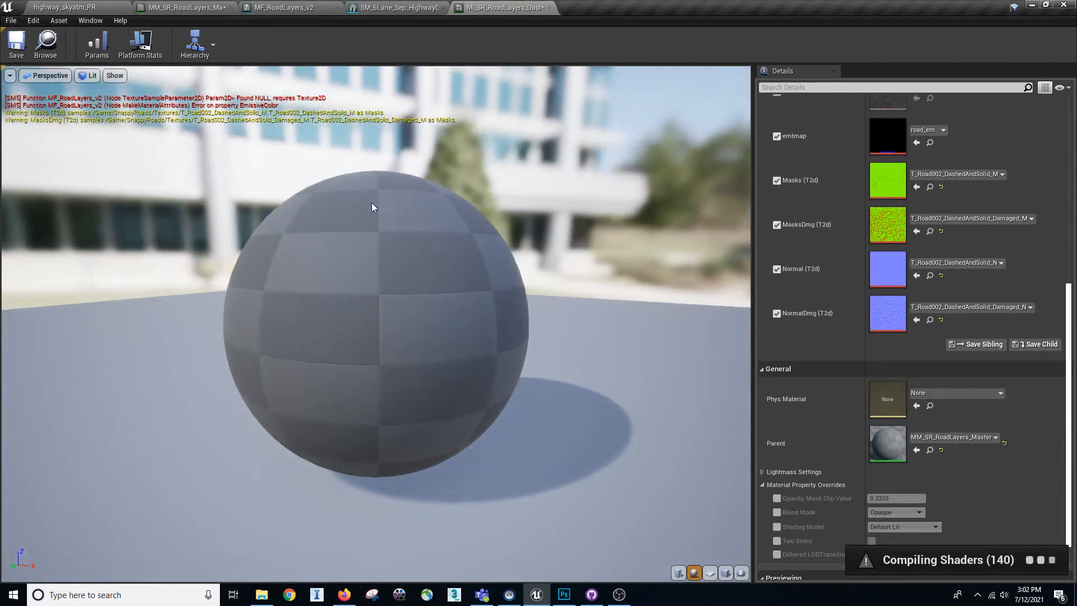
{"action": "left_click", "coordinate": [16, 45]}
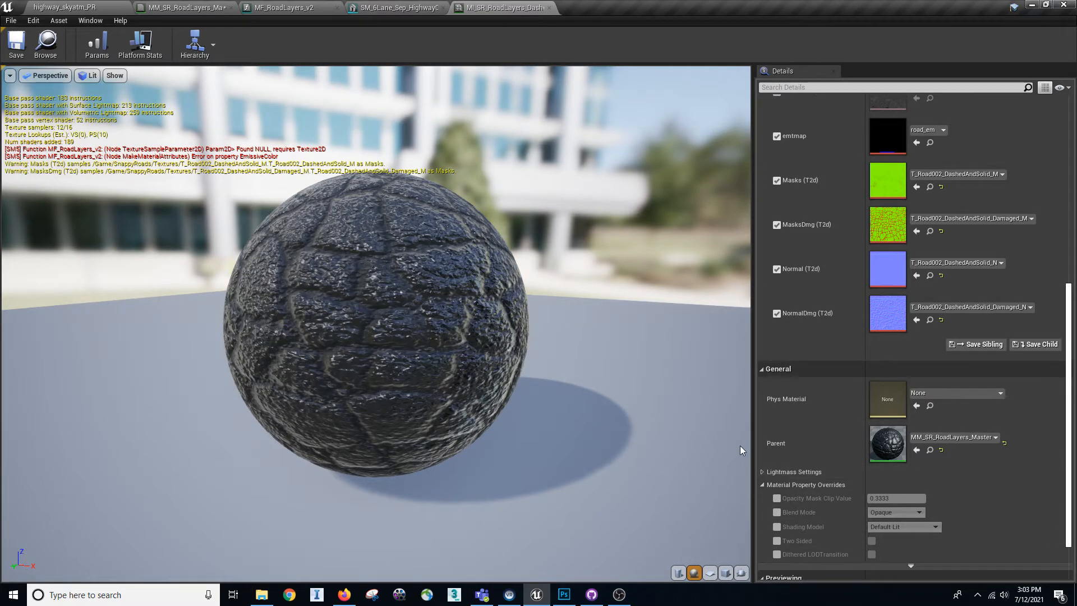
- Set the material instance's Emissivevalue to 10 while viewing the emissive area on the underside of the preview sphere
{"action": "left_click_drag", "start_coordinate": [552, 351], "coordinate": [562, 350]}
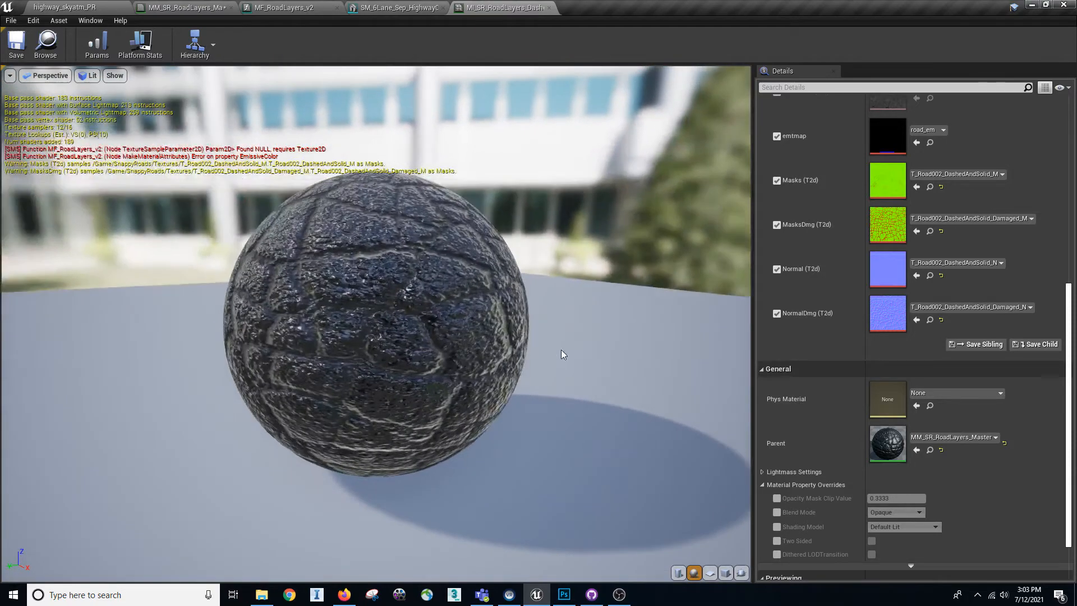
{"action": "left_click_drag", "start_coordinate": [1071, 406], "coordinate": [1073, 251]}
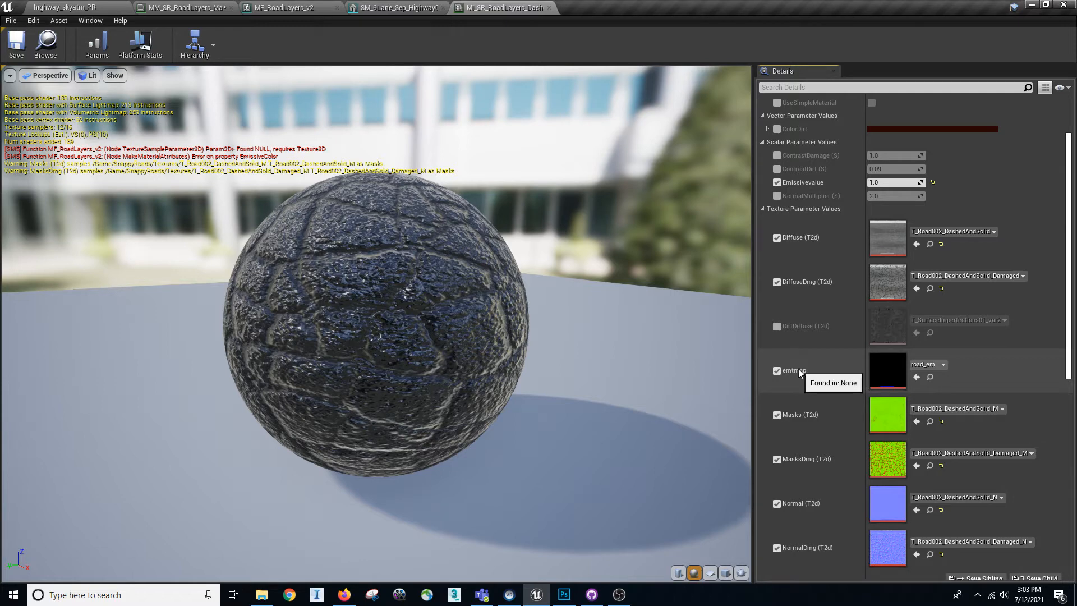
{"action": "scroll", "coordinate": [906, 372], "scroll_direction": "up", "scroll_amount": 2}
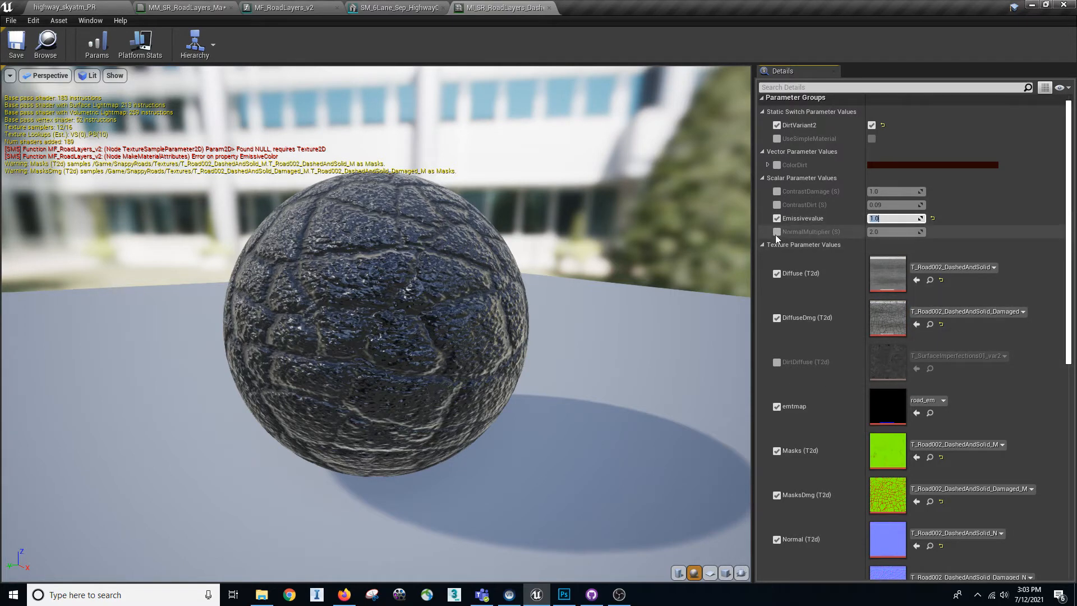
{"action": "left_click_drag", "start_coordinate": [479, 408], "coordinate": [484, 314]}
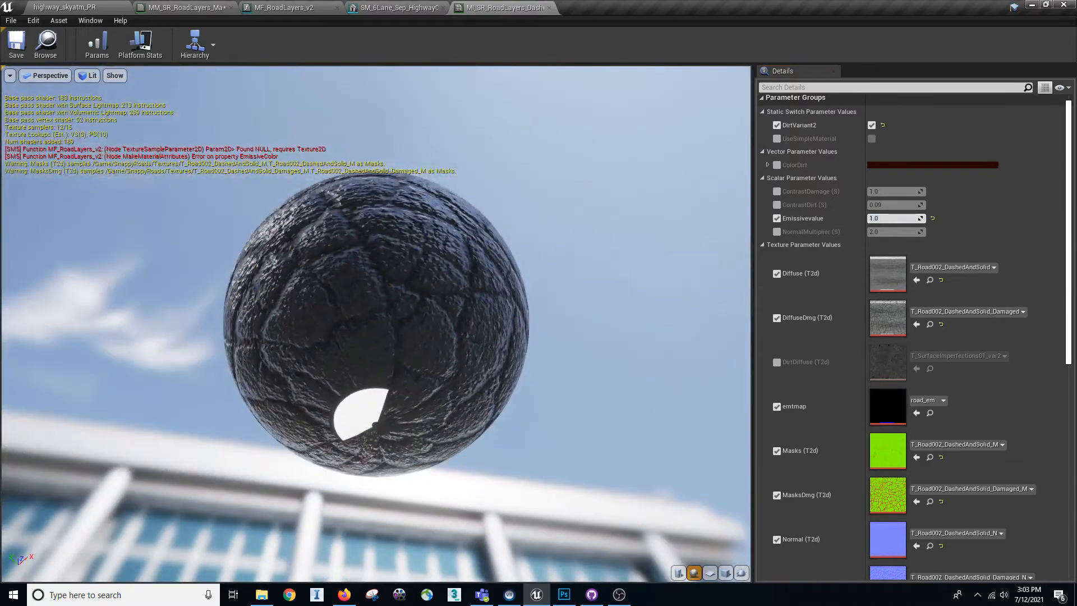
{"action": "left_click_drag", "start_coordinate": [409, 517], "coordinate": [391, 477]}
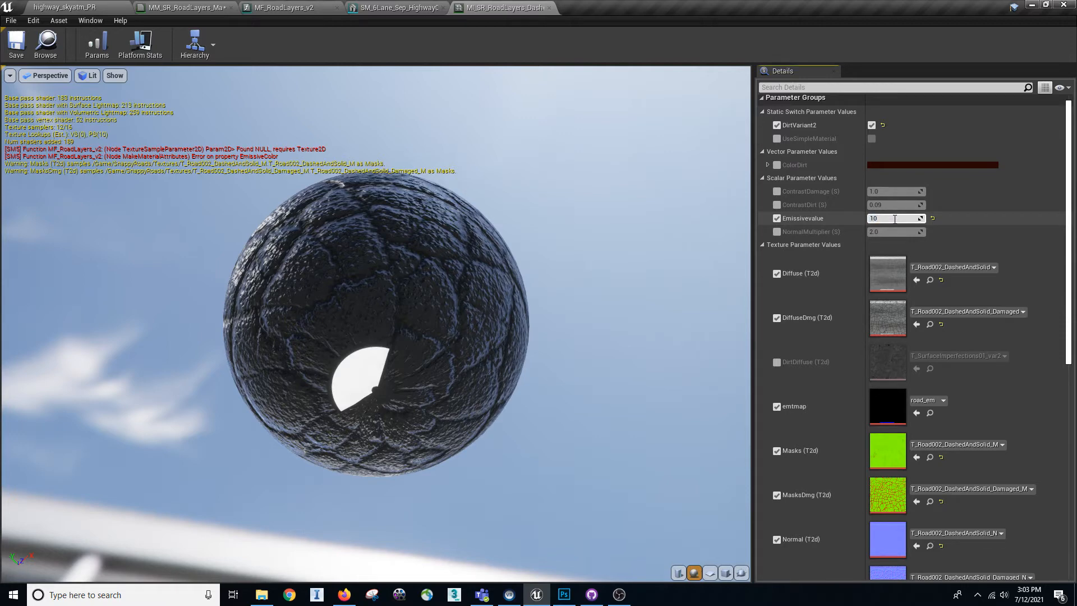
{"action": "key", "text": "Return"}
{"action": "mouse_move", "coordinate": [348, 372]}
{"action": "left_mouse_down"}
{"action": "mouse_move", "coordinate": [347, 359]}
{"action": "mouse_move", "coordinate": [347, 372]}
{"action": "left_mouse_up"}
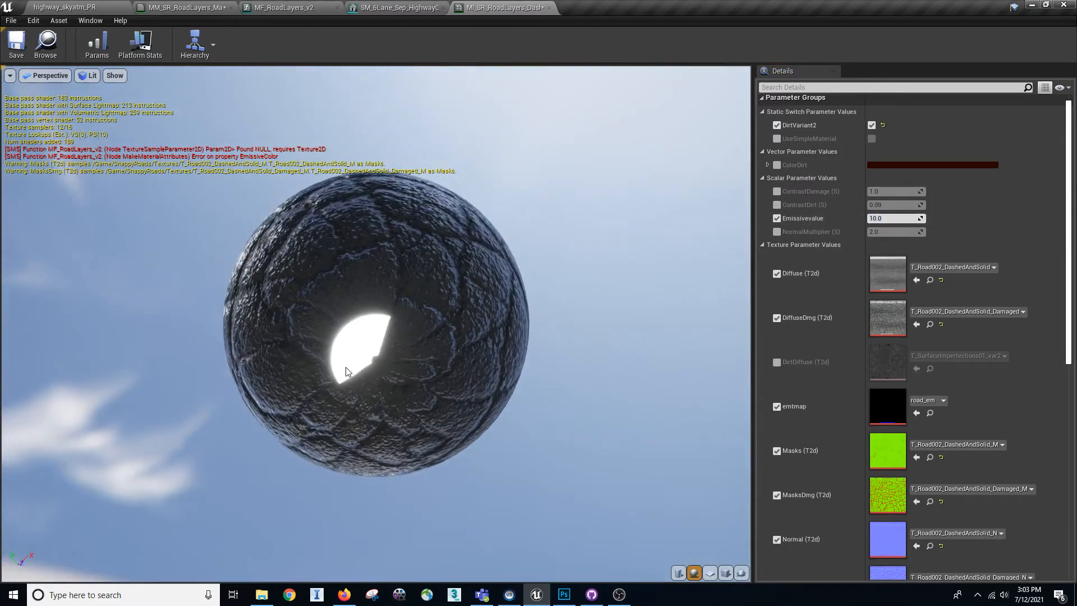
- Try an Emissivevalue of 0 on the material instance, and restore it to 10
{"action": "left_click", "coordinate": [896, 216]}
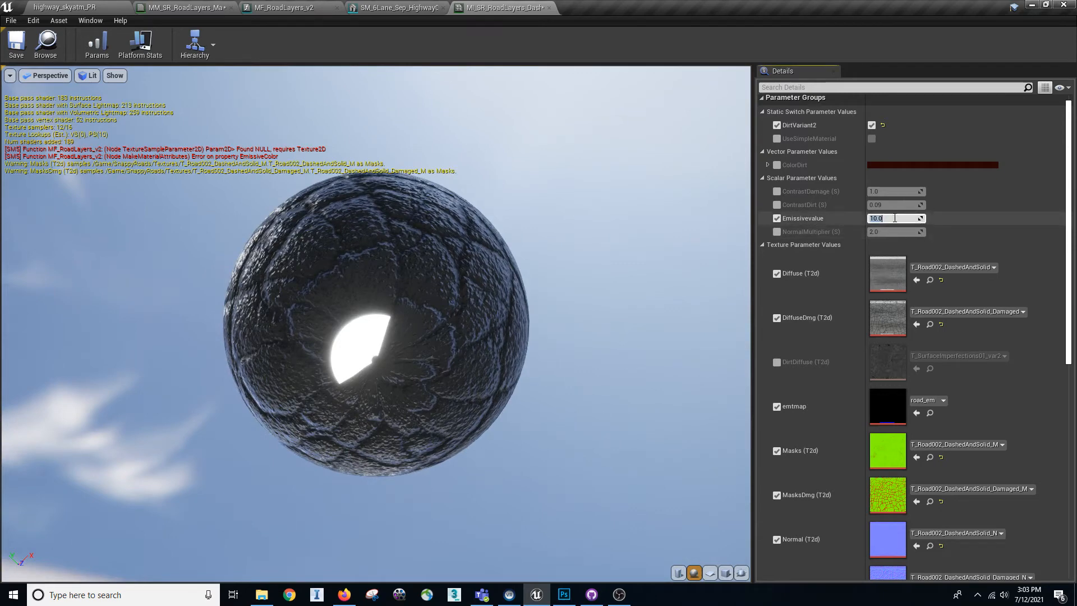
{"action": "key", "text": "Return"}
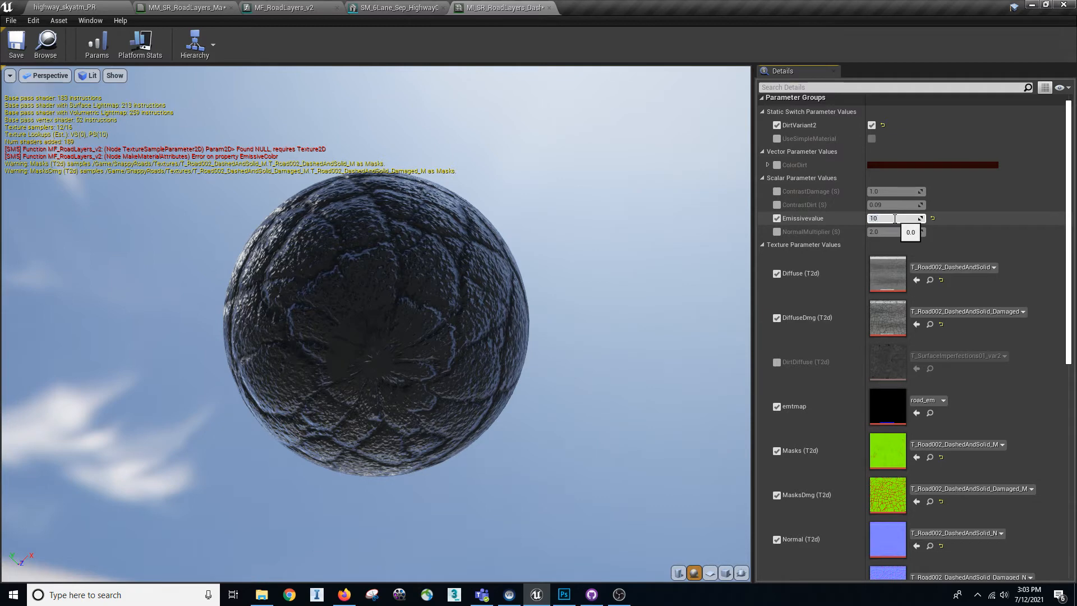
{"action": "type", "text": "10"}
{"action": "key", "text": "Return"}
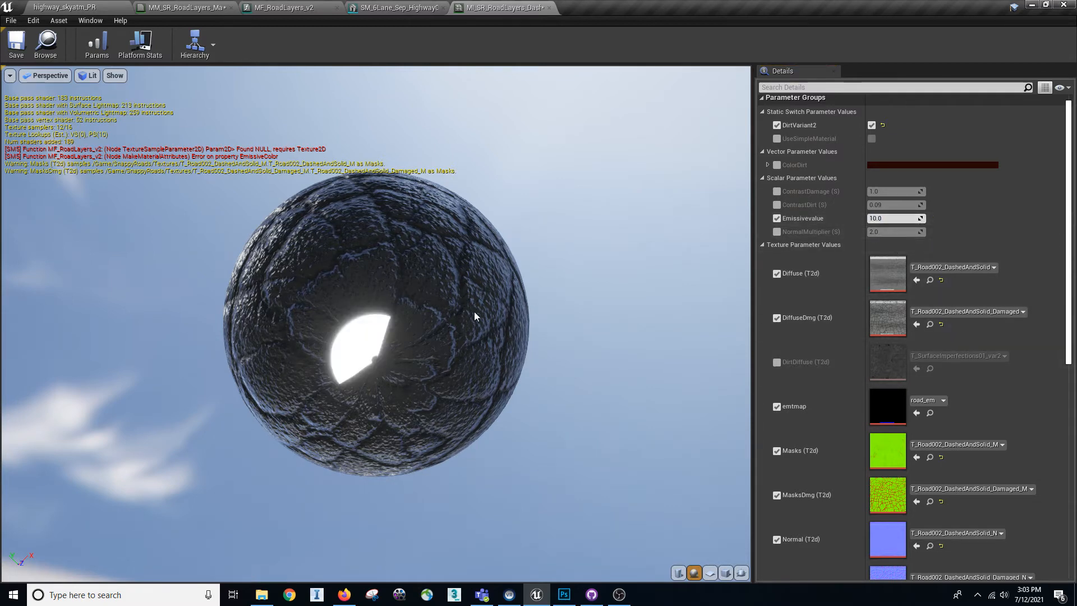
- Save the material instance with its Emissivevalue of 10 and view the lane markings in the highway_skyatm_PR level
{"action": "left_click_drag", "start_coordinate": [477, 314], "coordinate": [480, 334]}
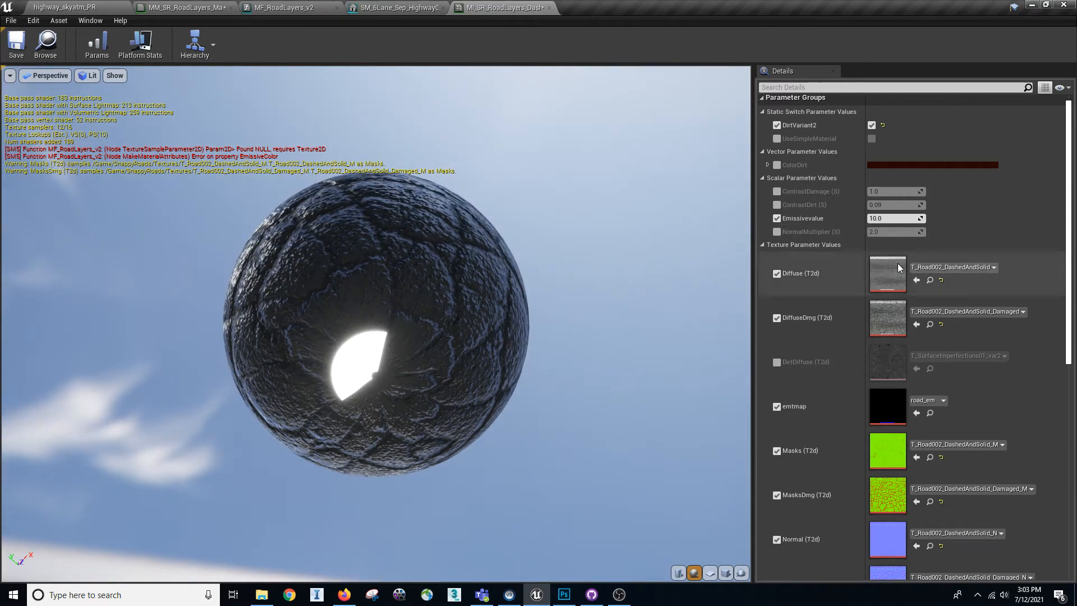
{"action": "left_click_drag", "start_coordinate": [453, 315], "coordinate": [471, 320]}
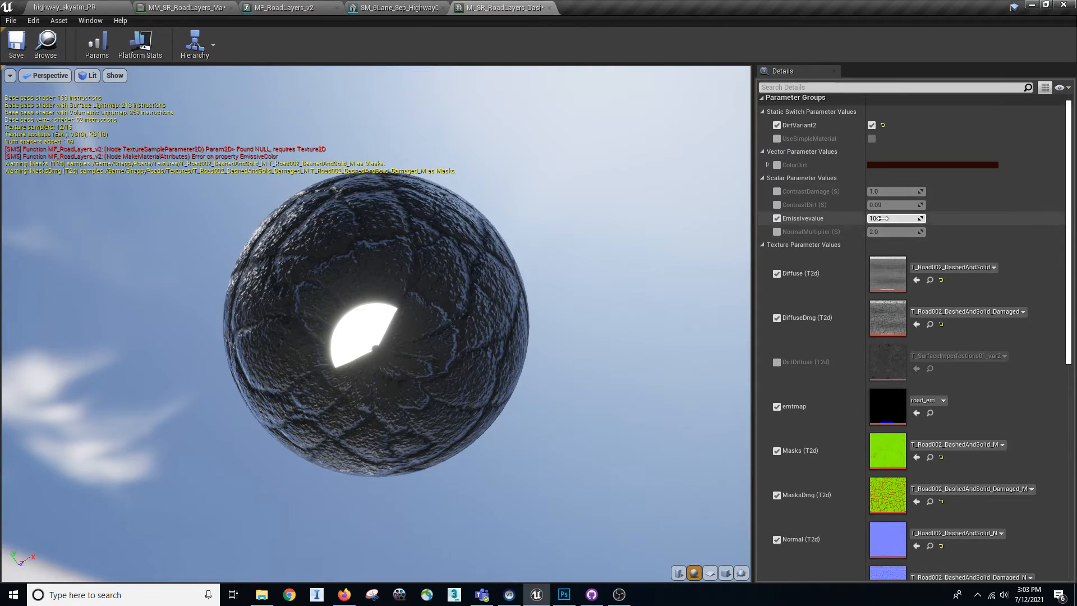
{"action": "key", "text": "ctrl+s"}
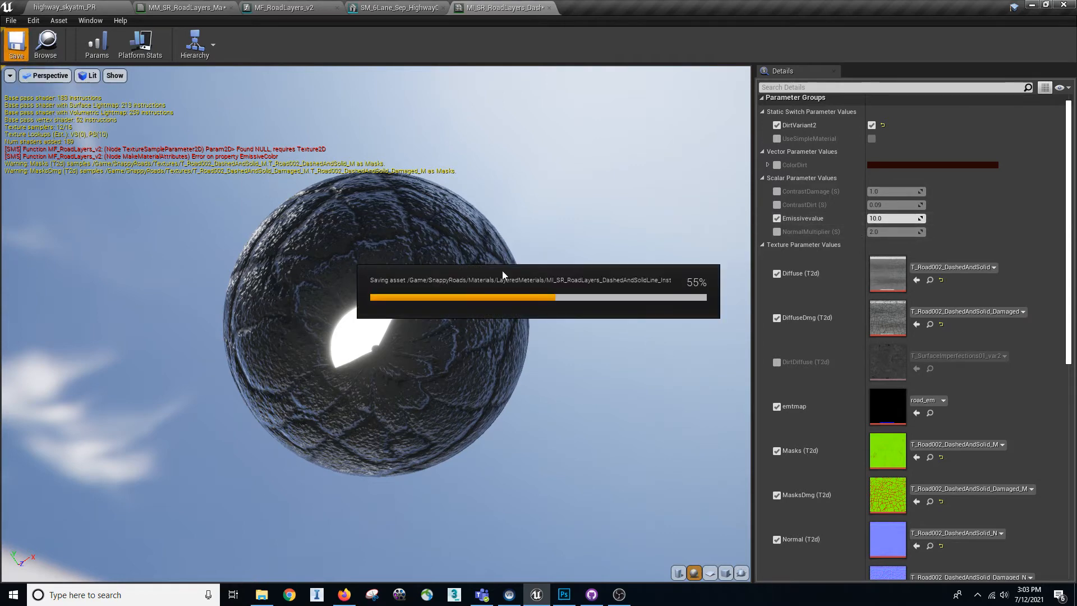
{"action": "left_click", "coordinate": [82, 9]}
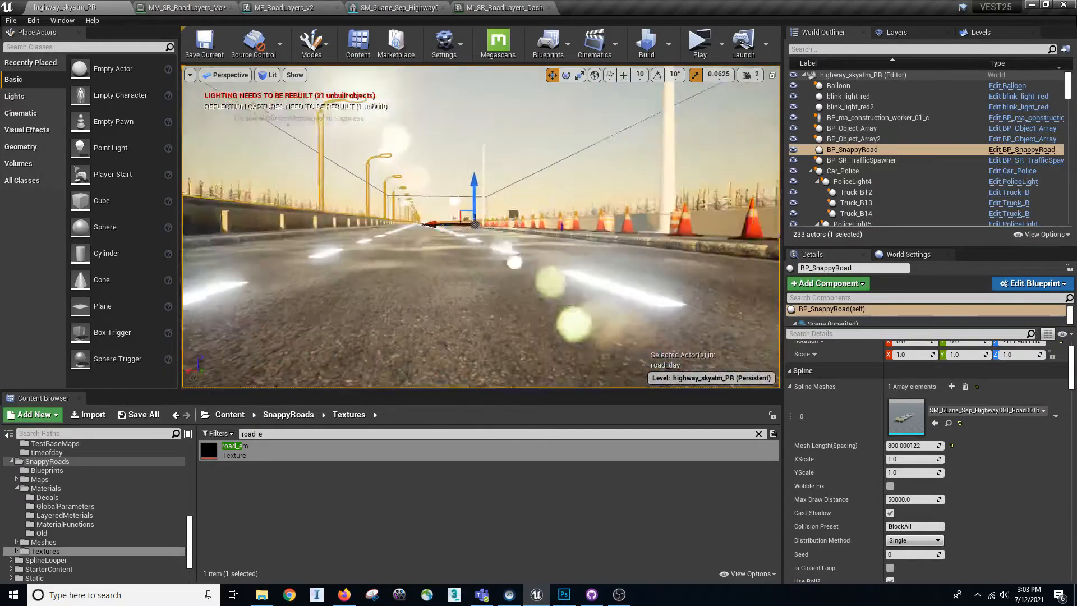
{"action": "right_click_drag", "start_coordinate": [480, 265], "coordinate": [480, 265]}
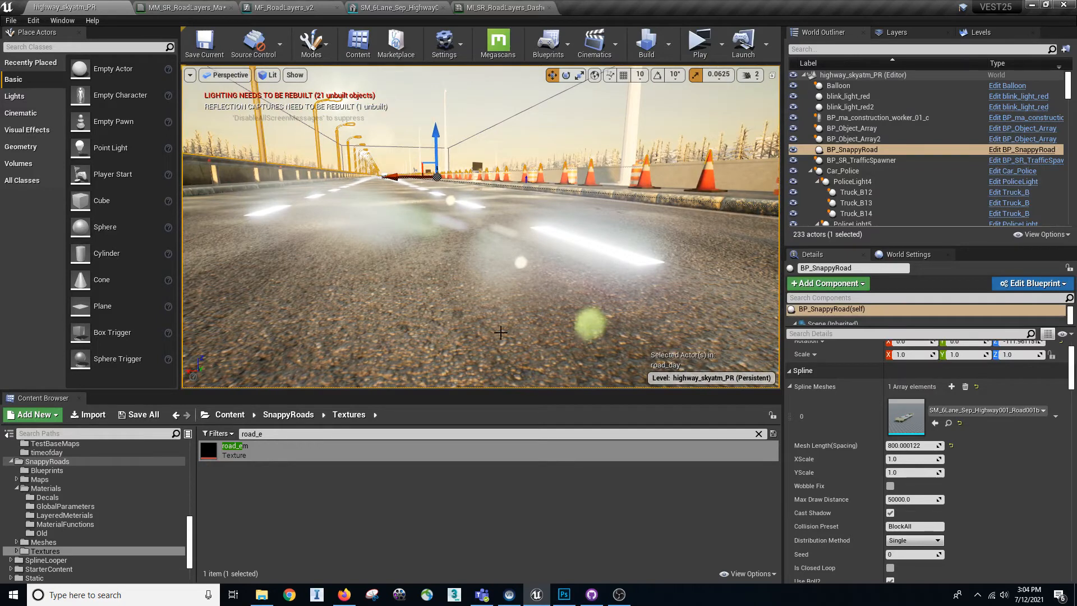
- Clear the road_e texture search and browse the SnappyRoads LayeredMeterials folder for the road material instances
{"action": "left_click", "coordinate": [759, 434]}
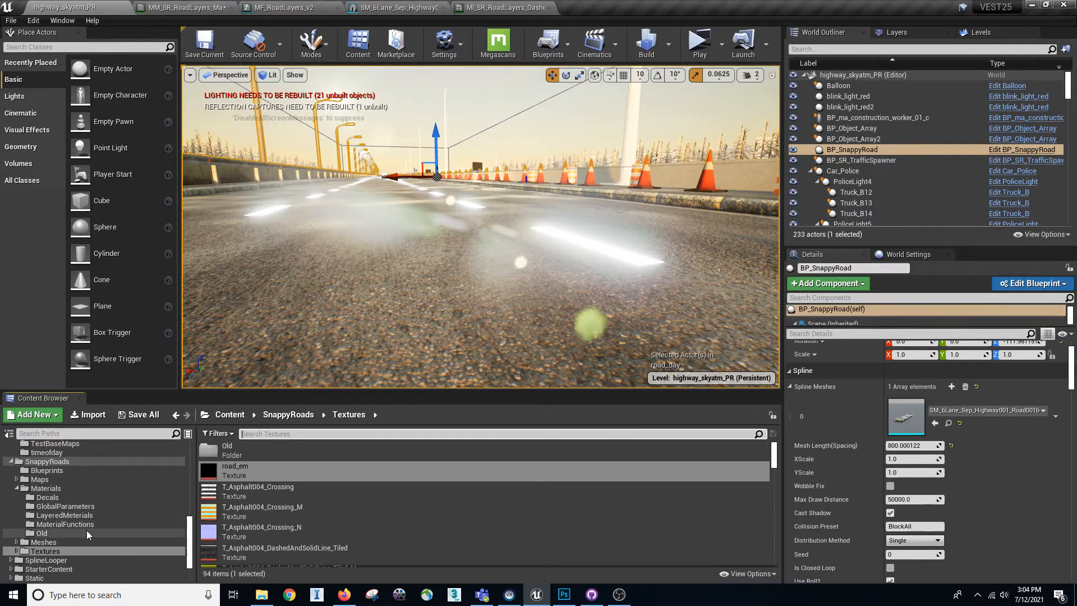
{"action": "mouse_move", "coordinate": [442, 241]}
{"action": "right_mouse_down"}
{"action": "mouse_move", "coordinate": [359, 244]}
{"action": "mouse_move", "coordinate": [455, 250]}
{"action": "mouse_move", "coordinate": [488, 275]}
{"action": "mouse_move", "coordinate": [442, 242]}
{"action": "right_mouse_up"}
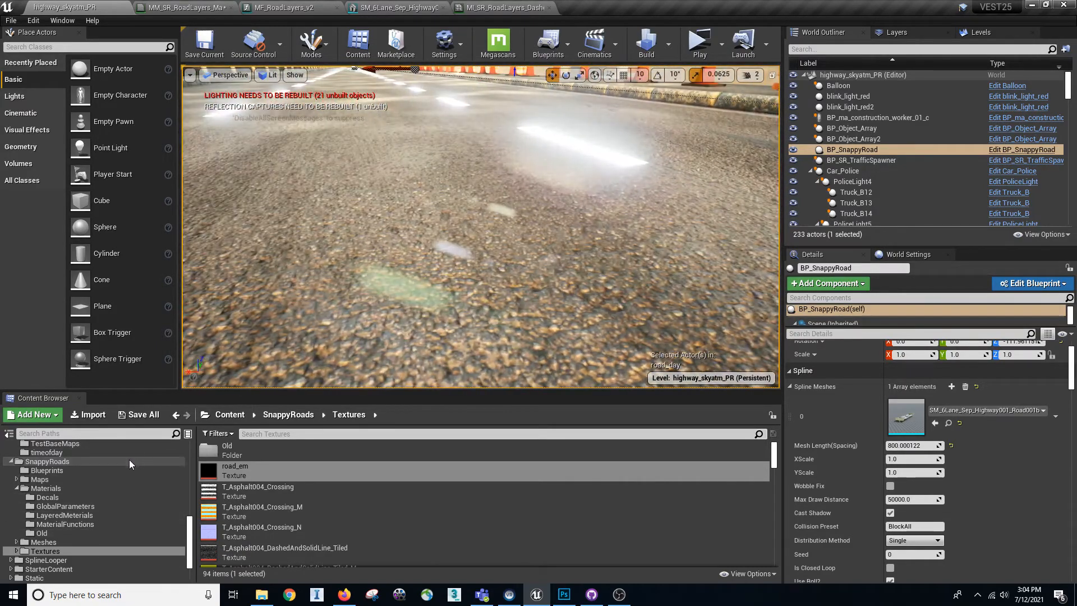
{"action": "left_click", "coordinate": [83, 526]}
{"action": "left_click", "coordinate": [76, 516]}
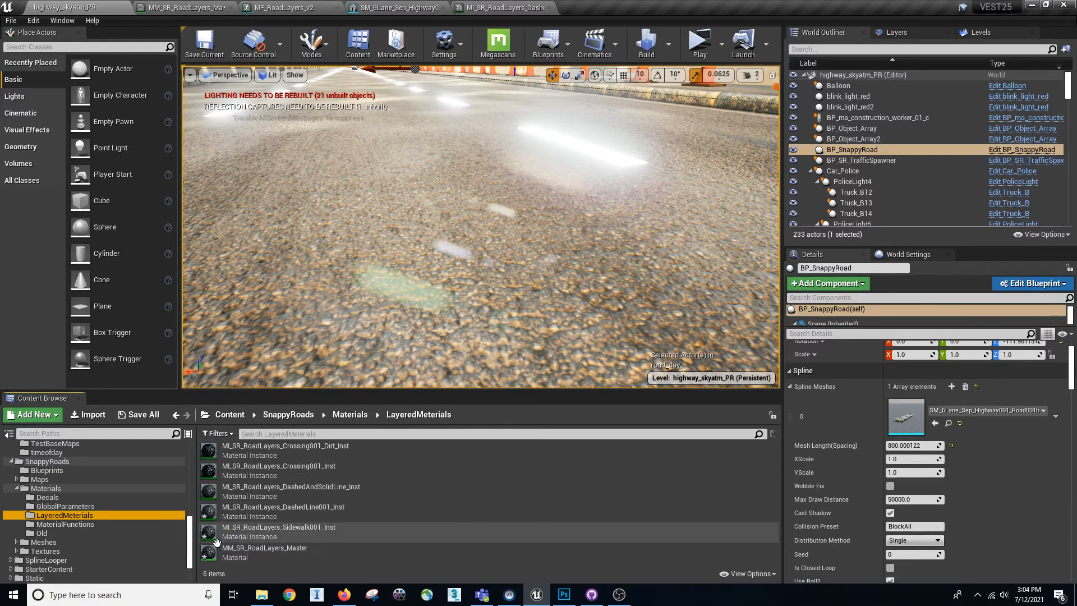
{"action": "left_click", "coordinate": [153, 418]}
{"action": "left_click", "coordinate": [638, 401]}
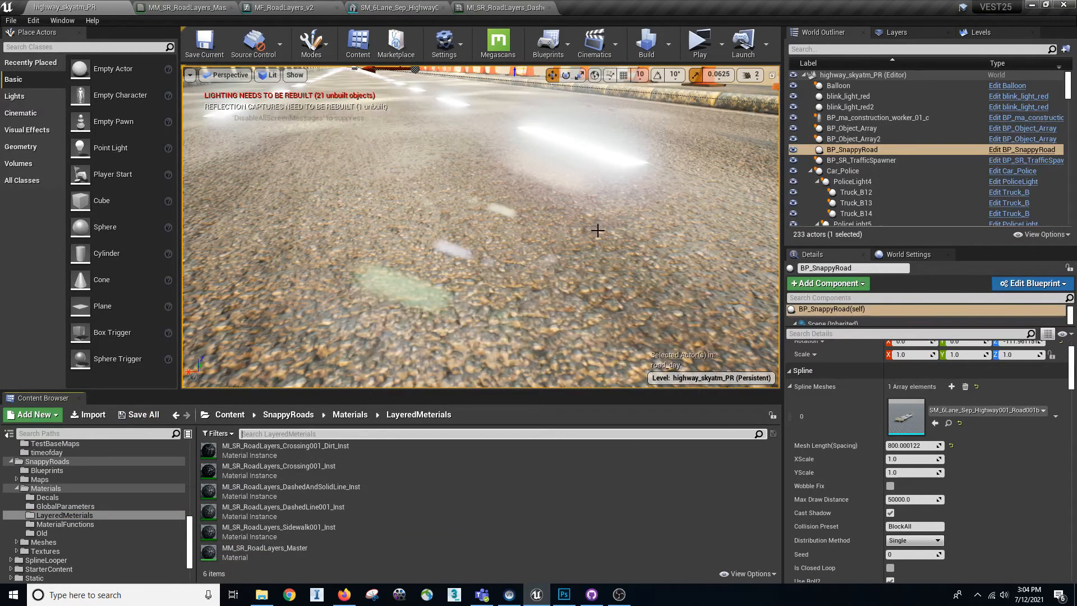
- Open the road static mesh from BP_SnappyRoad's Spline Meshes, and open its Element 0 material instance
{"action": "right_click_drag", "start_coordinate": [598, 231], "coordinate": [589, 175]}
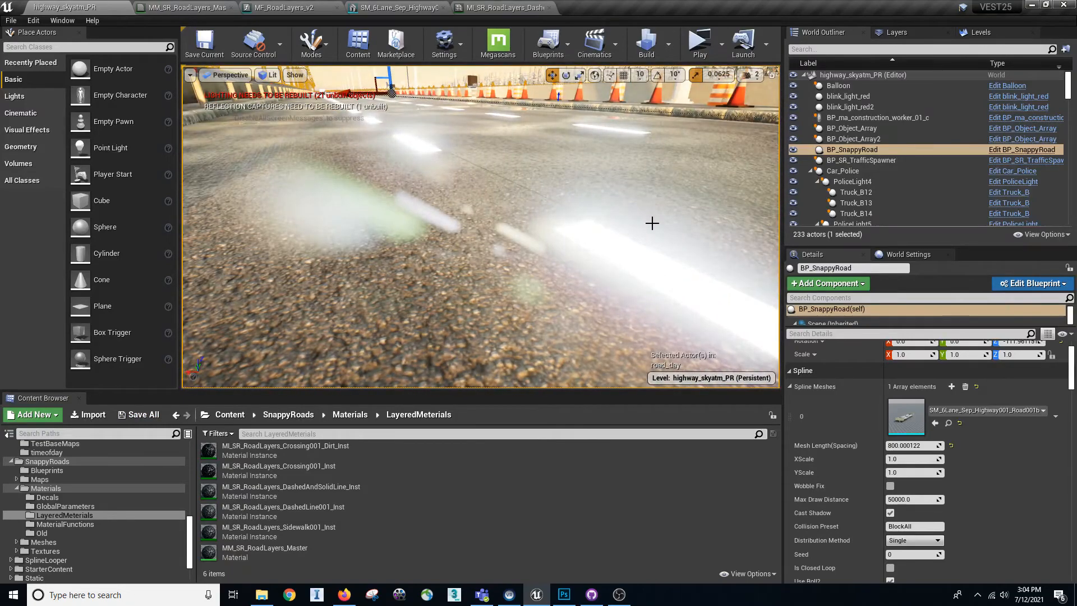
{"action": "double_click", "coordinate": [905, 416]}
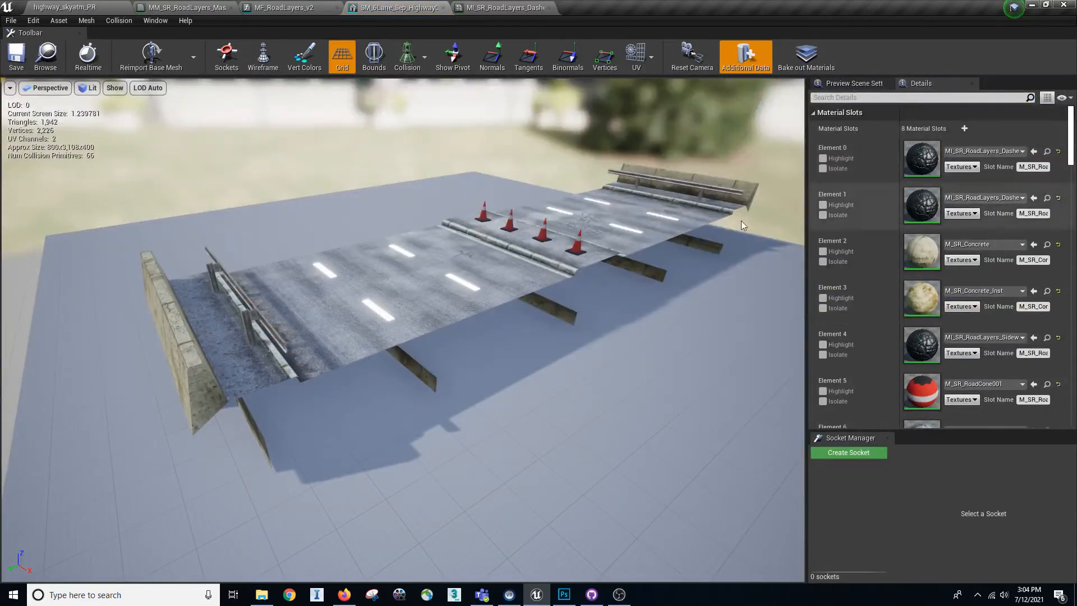
{"action": "mouse_move", "coordinate": [561, 253]}
{"action": "right_mouse_down"}
{"action": "mouse_move", "coordinate": [494, 241]}
{"action": "mouse_move", "coordinate": [544, 252]}
{"action": "right_mouse_up"}
{"action": "right_click_drag", "start_coordinate": [404, 337], "coordinate": [387, 359]}
{"action": "double_click", "coordinate": [910, 159]}
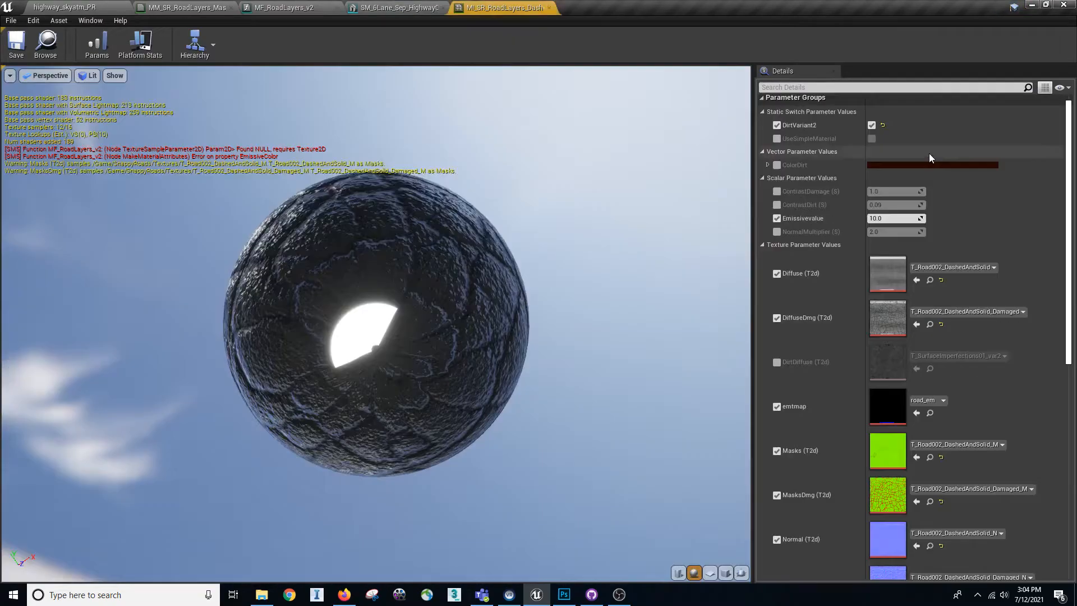
- Set the Element 0 instance's Emissivevalue to 0, save it, and check the lane markings in the level
{"action": "left_click", "coordinate": [896, 219]}
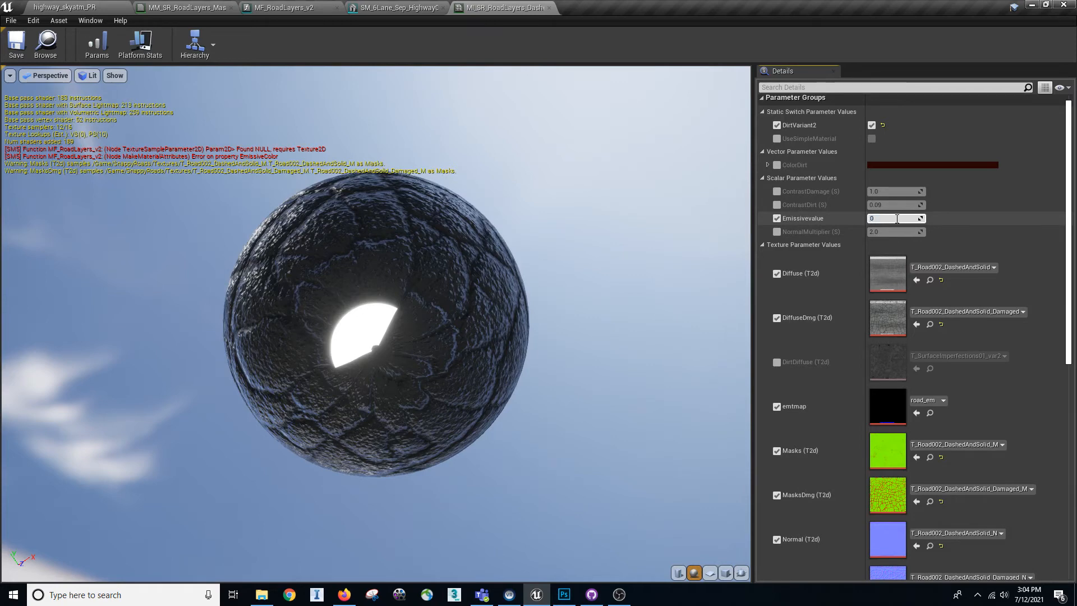
{"action": "key", "text": "Return"}
{"action": "left_click", "coordinate": [11, 46]}
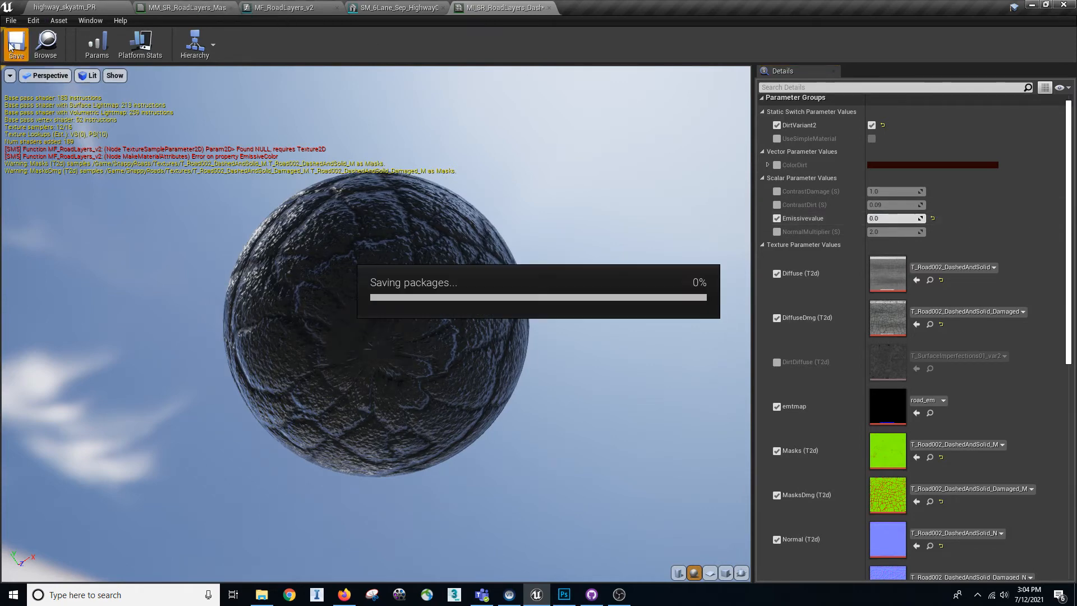
{"action": "left_click", "coordinate": [84, 7]}
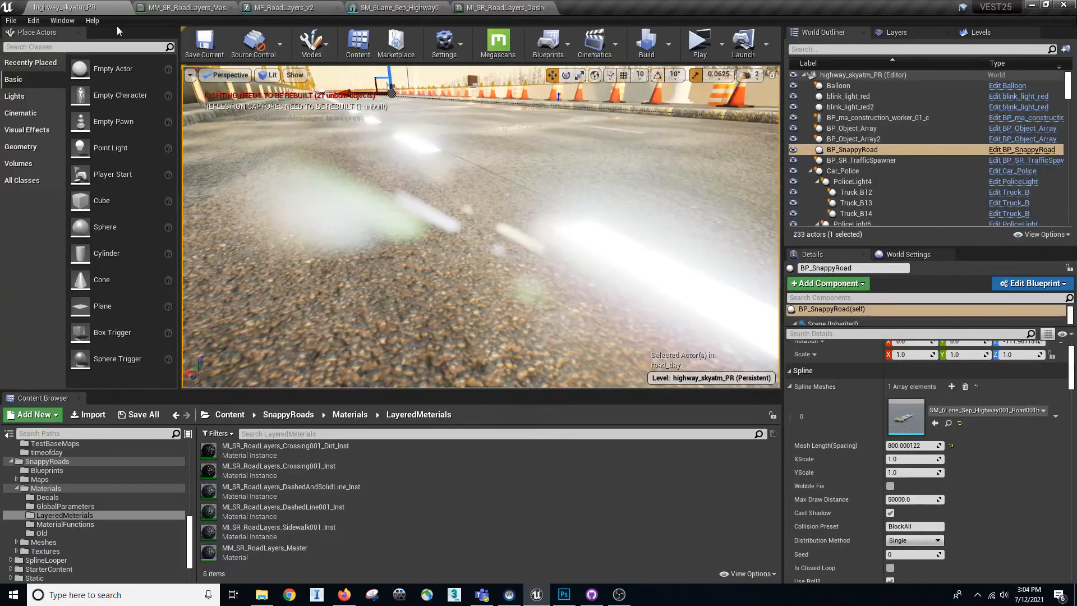
{"action": "mouse_move", "coordinate": [400, 233]}
{"action": "right_mouse_down"}
{"action": "mouse_move", "coordinate": [449, 222]}
{"action": "mouse_move", "coordinate": [452, 233]}
{"action": "mouse_move", "coordinate": [399, 233]}
{"action": "right_mouse_up"}
{"action": "mouse_move", "coordinate": [443, 304]}
{"action": "right_mouse_down"}
{"action": "mouse_move", "coordinate": [433, 299]}
{"action": "mouse_move", "coordinate": [446, 295]}
{"action": "right_mouse_up"}
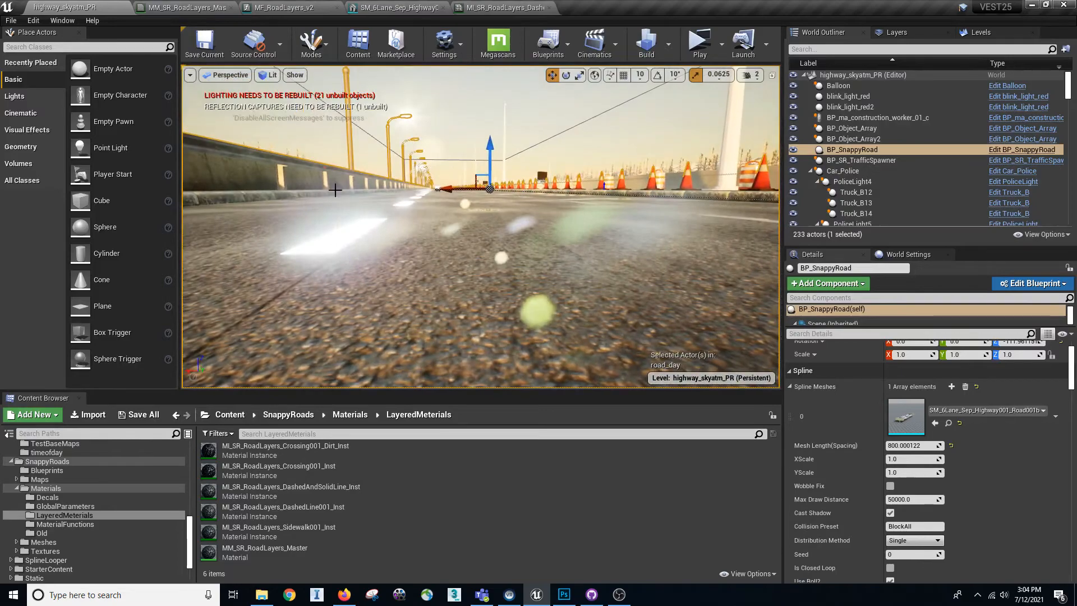
- Return to the road mesh and temporarily isolate the Element 1 material to identify which lane it covers
{"action": "left_click", "coordinate": [502, 7]}
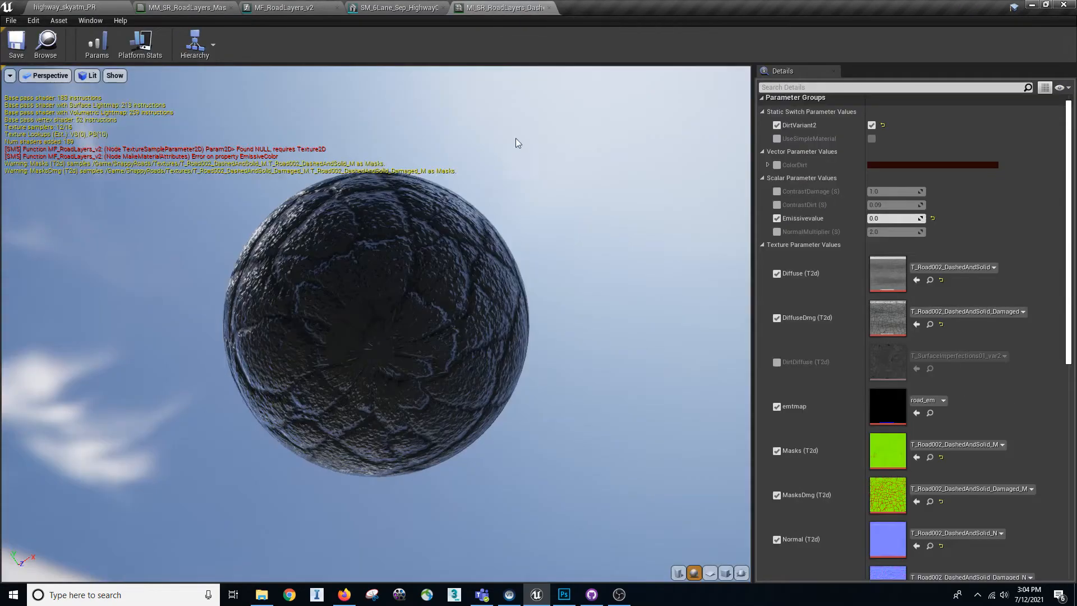
{"action": "left_click", "coordinate": [402, 8]}
{"action": "right_click_drag", "start_coordinate": [348, 242], "coordinate": [339, 231]}
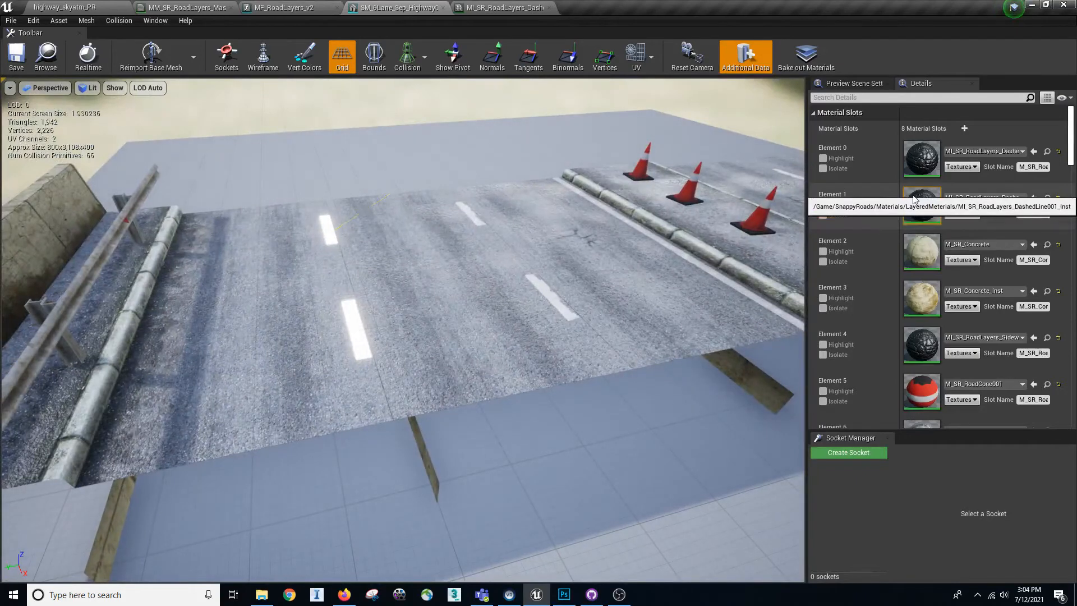
{"action": "left_click", "coordinate": [824, 216]}
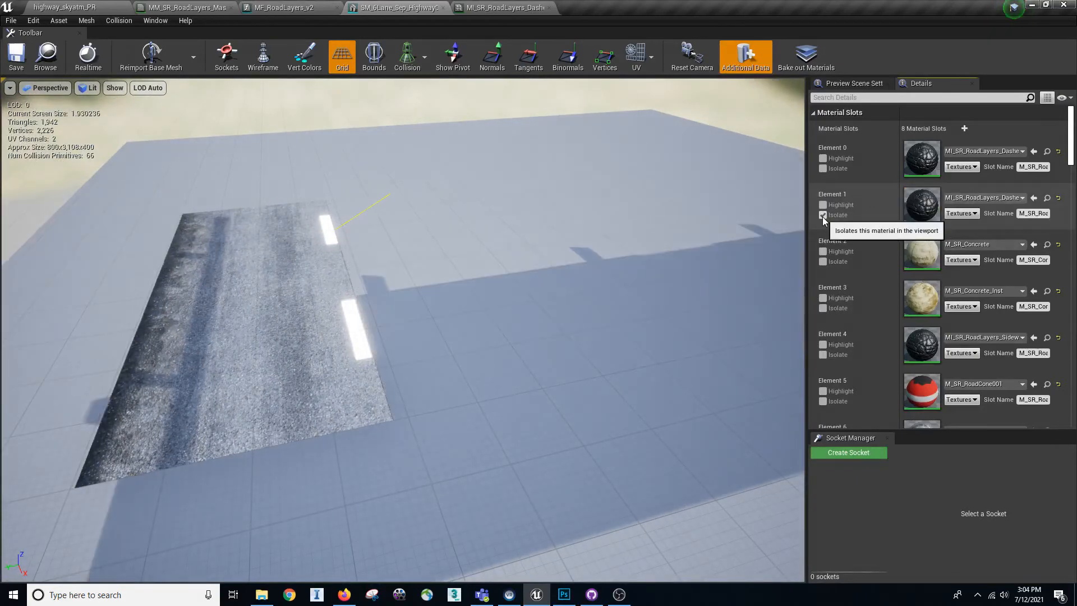
{"action": "double_click", "coordinate": [824, 216]}
{"action": "left_click", "coordinate": [824, 216]}
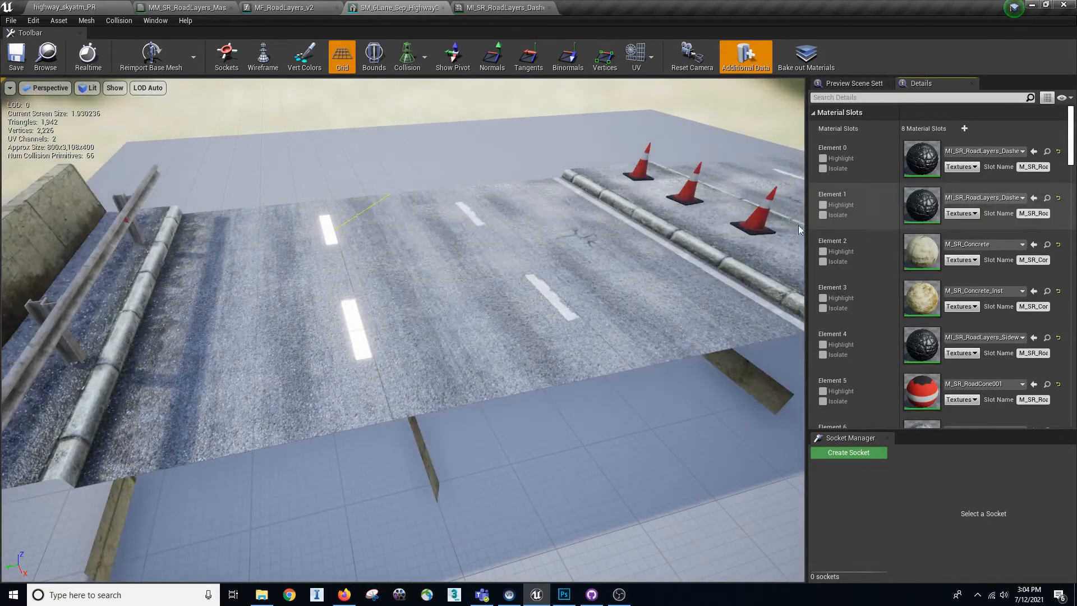
- Open the Element 1 instance MI_SR_RoadLayers_DashedLine001_Inst and enable its emtmap override with road_em
{"action": "mouse_move", "coordinate": [642, 260]}
{"action": "right_mouse_down"}
{"action": "mouse_move", "coordinate": [636, 273]}
{"action": "mouse_move", "coordinate": [662, 276]}
{"action": "mouse_move", "coordinate": [651, 262]}
{"action": "right_mouse_up"}
{"action": "double_click", "coordinate": [920, 207]}
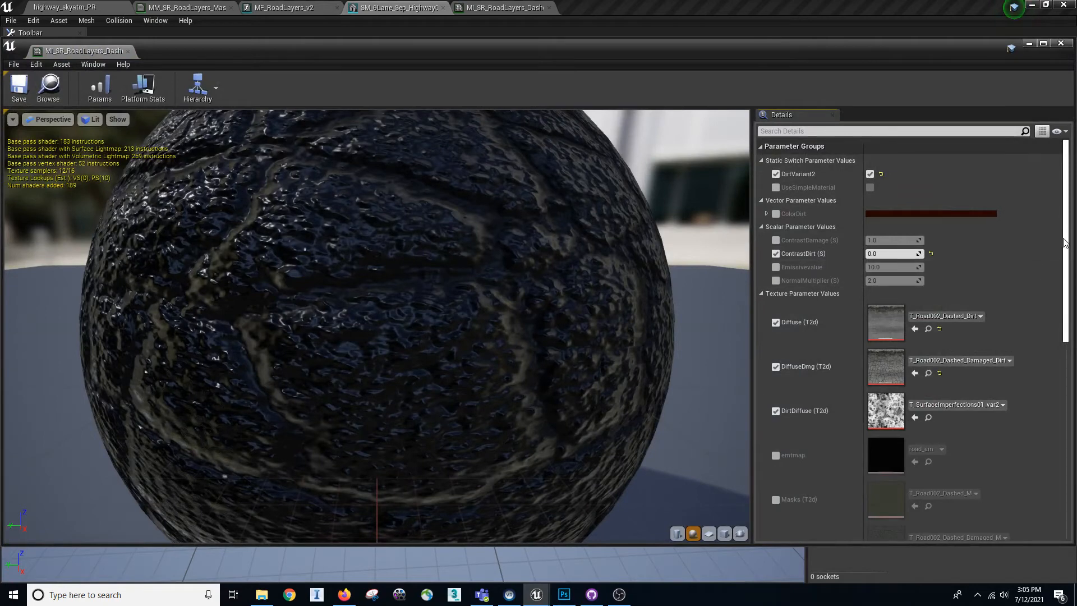
{"action": "left_click_drag", "start_coordinate": [1066, 246], "coordinate": [1066, 381]}
{"action": "left_click_drag", "start_coordinate": [1066, 342], "coordinate": [1066, 236]}
{"action": "right_click_drag", "start_coordinate": [974, 254], "coordinate": [975, 259]}
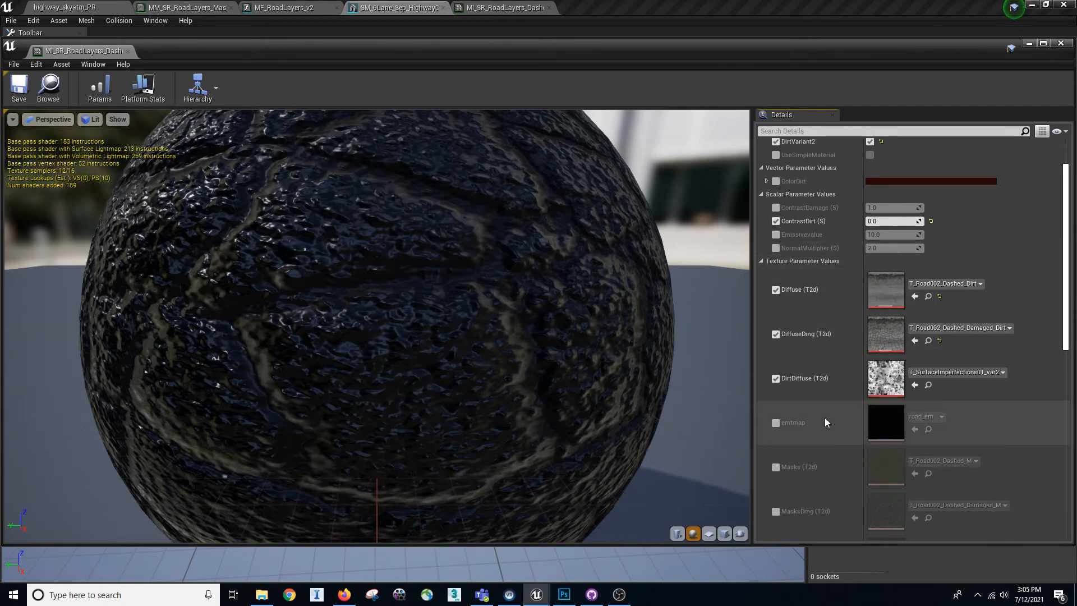
{"action": "left_click", "coordinate": [776, 423]}
- Override the DashedLine001 instance's Emissivevalue with 50, then save the instance and close its editor
{"action": "scroll", "coordinate": [820, 366], "scroll_direction": "up", "scroll_amount": 2}
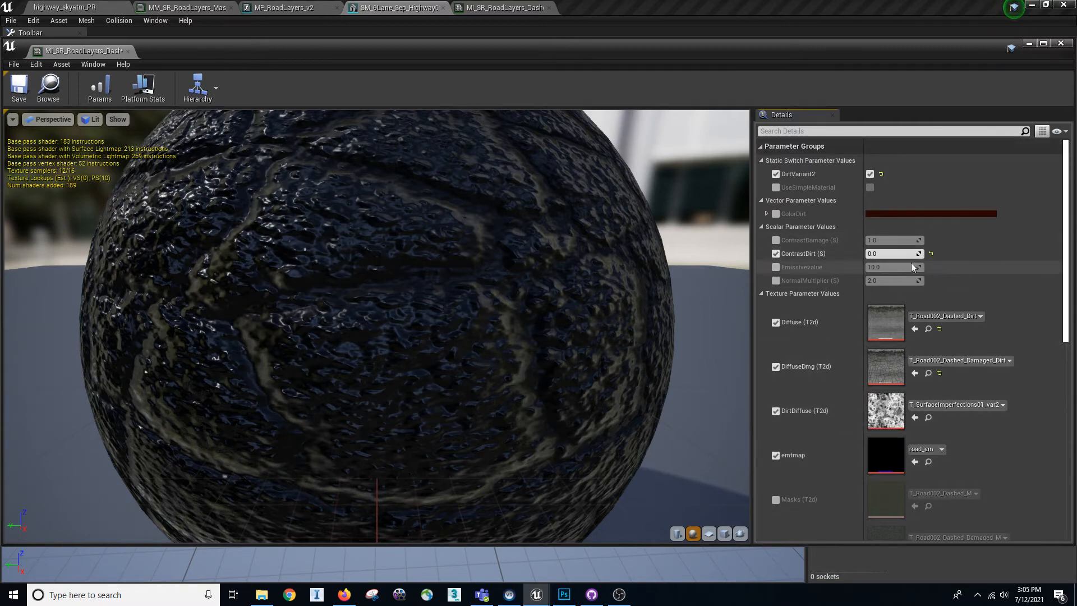
{"action": "scroll", "coordinate": [884, 272], "scroll_direction": "down", "scroll_amount": 2}
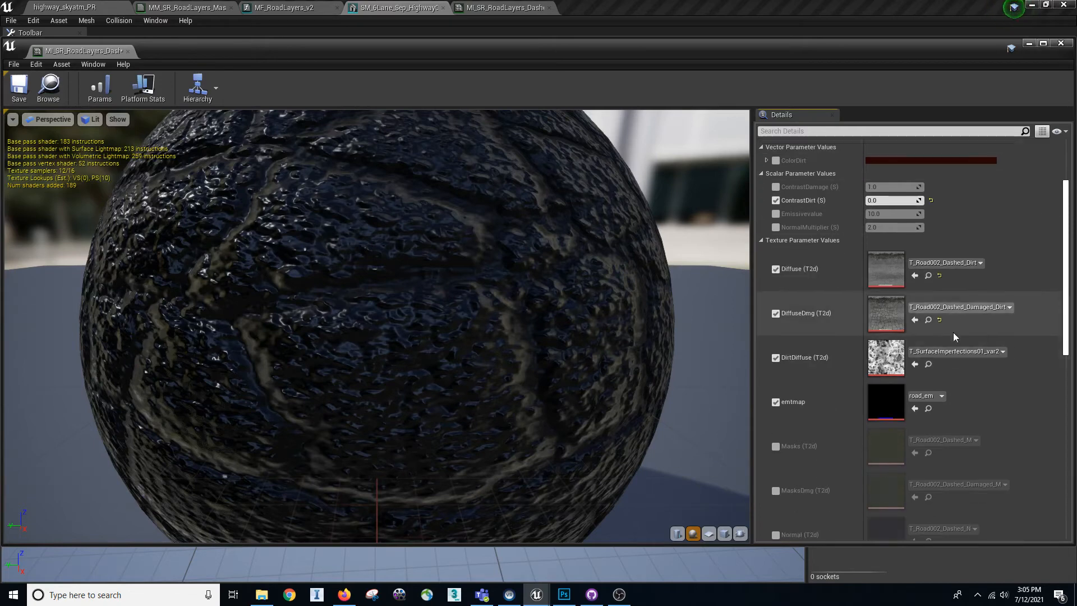
{"action": "scroll", "coordinate": [944, 343], "scroll_direction": "down", "scroll_amount": 2}
{"action": "scroll", "coordinate": [943, 351], "scroll_direction": "up", "scroll_amount": 3}
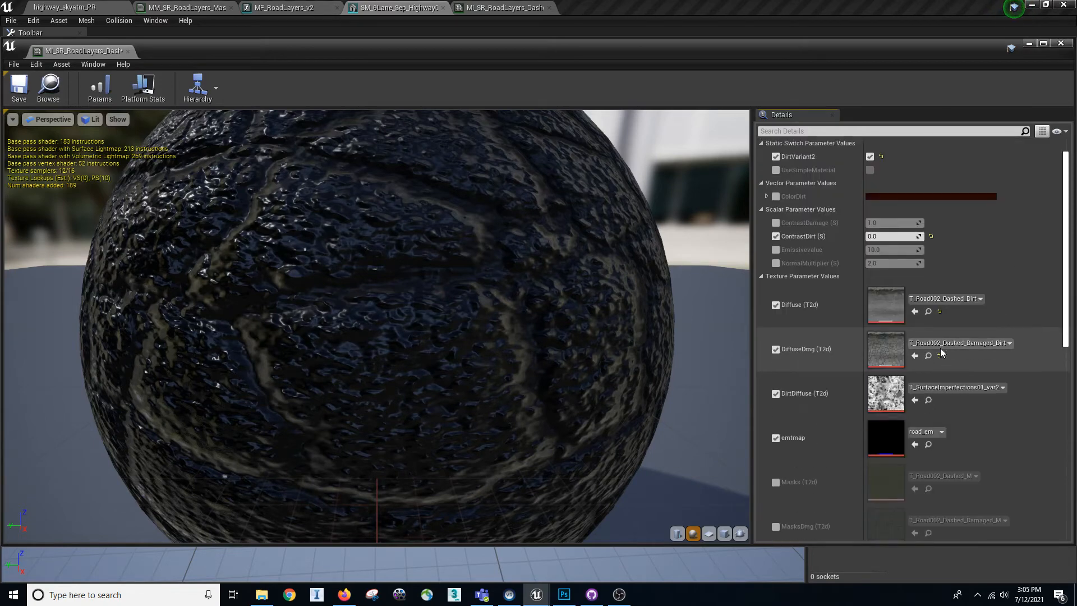
{"action": "left_click", "coordinate": [775, 249]}
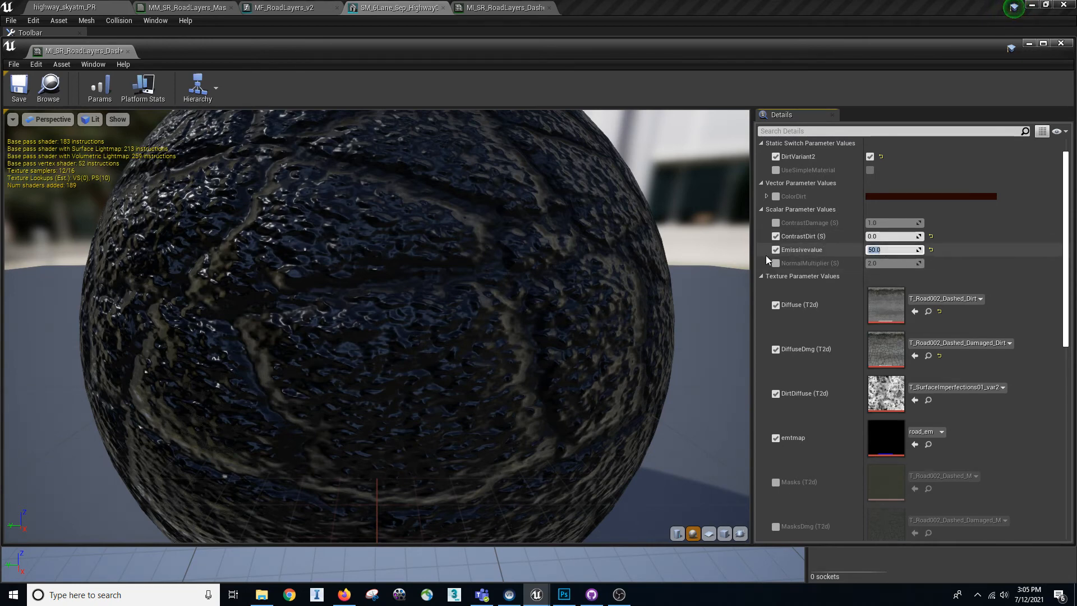
{"action": "left_click", "coordinate": [20, 86]}
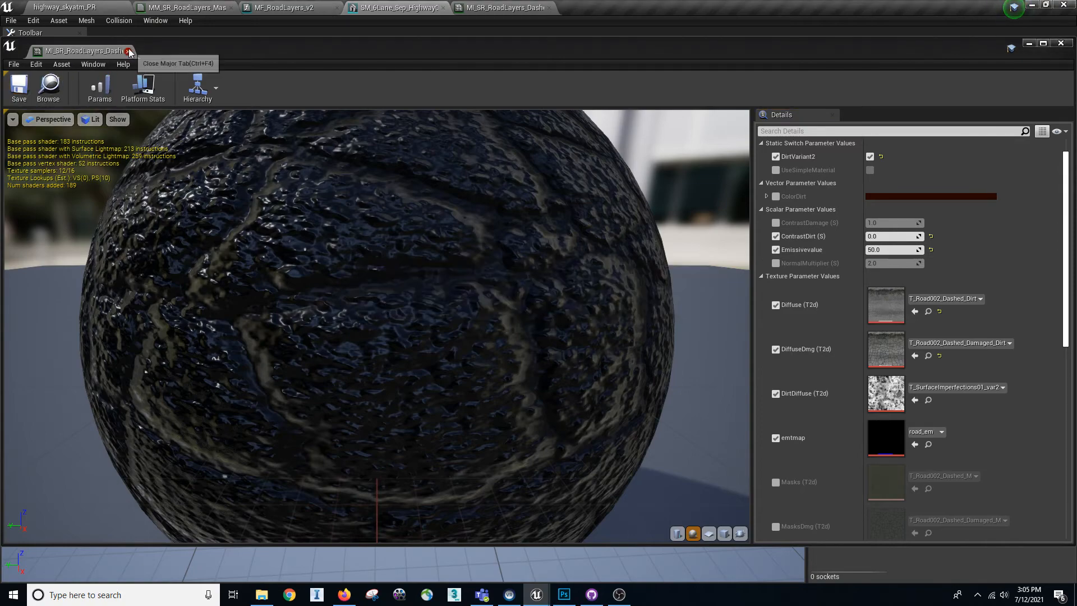
{"action": "left_click", "coordinate": [129, 52]}
- Inspect the dashed lane markings on the road mesh and in the level, and compare the DashedAndSolidLine instance's parameters
{"action": "mouse_move", "coordinate": [333, 238]}
{"action": "right_mouse_down"}
{"action": "mouse_move", "coordinate": [365, 208]}
{"action": "mouse_move", "coordinate": [303, 239]}
{"action": "mouse_move", "coordinate": [359, 253]}
{"action": "mouse_move", "coordinate": [359, 168]}
{"action": "mouse_move", "coordinate": [336, 258]}
{"action": "mouse_move", "coordinate": [359, 258]}
{"action": "mouse_move", "coordinate": [332, 239]}
{"action": "right_mouse_up"}
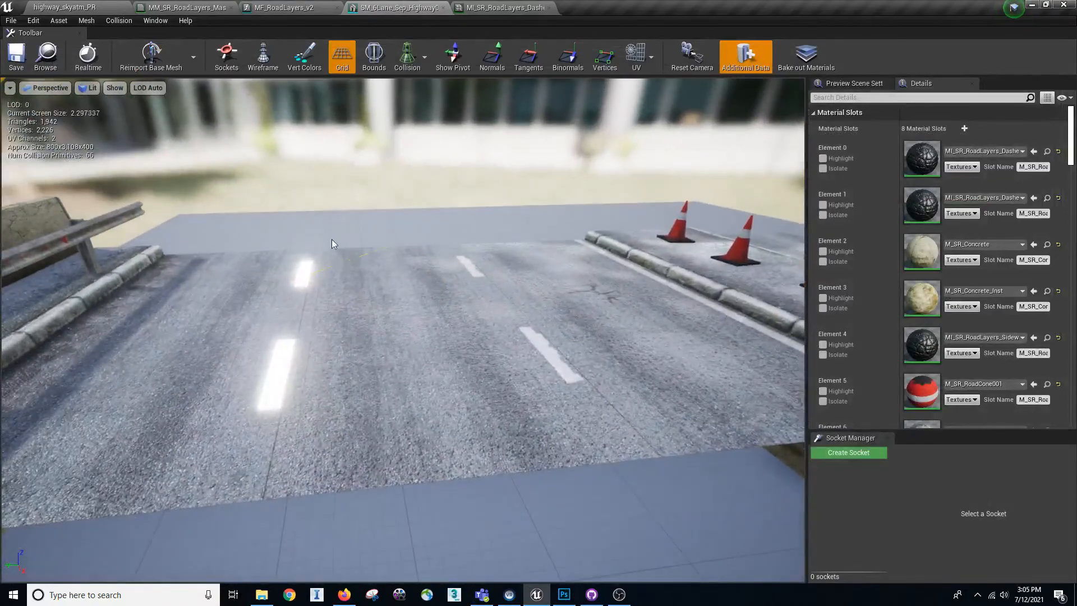
{"action": "left_click", "coordinate": [65, 7]}
{"action": "right_click_drag", "start_coordinate": [482, 224], "coordinate": [359, 129]}
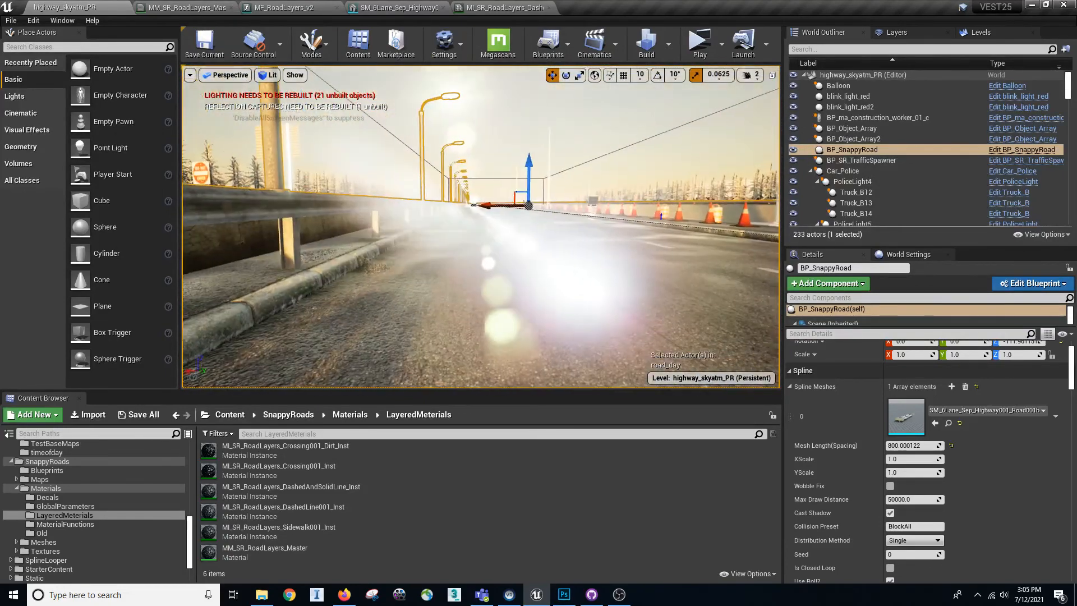
{"action": "left_click", "coordinate": [494, 7]}
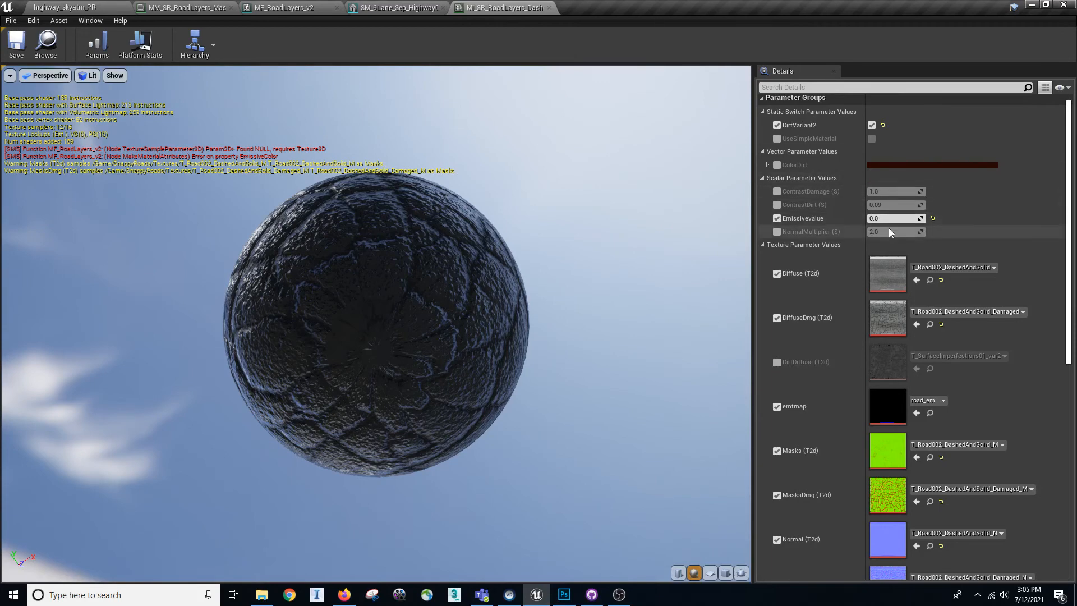
{"action": "left_click", "coordinate": [405, 8]}
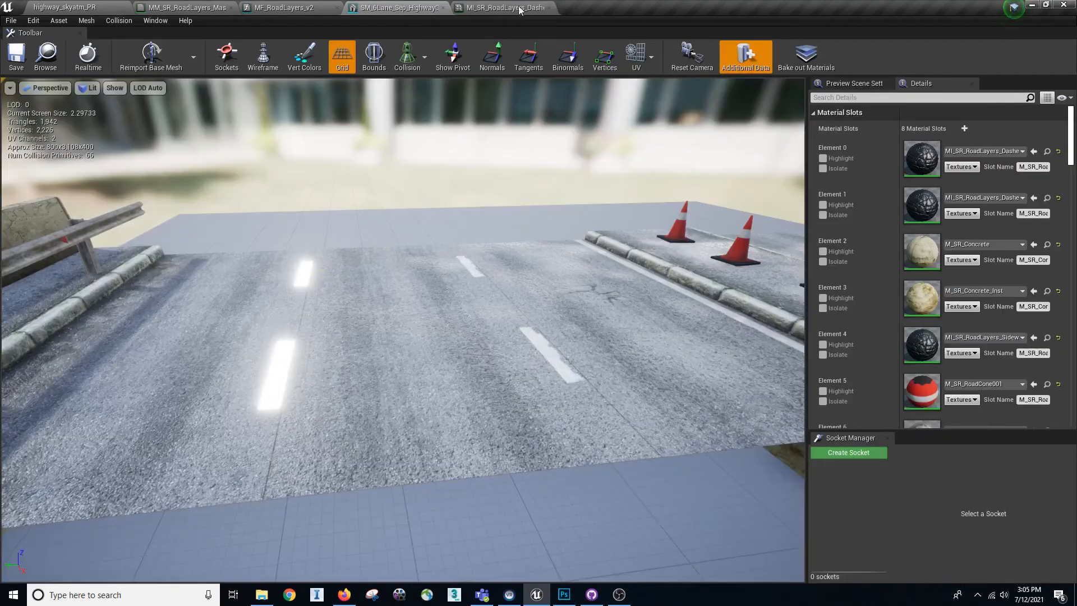
{"action": "left_click", "coordinate": [517, 12]}
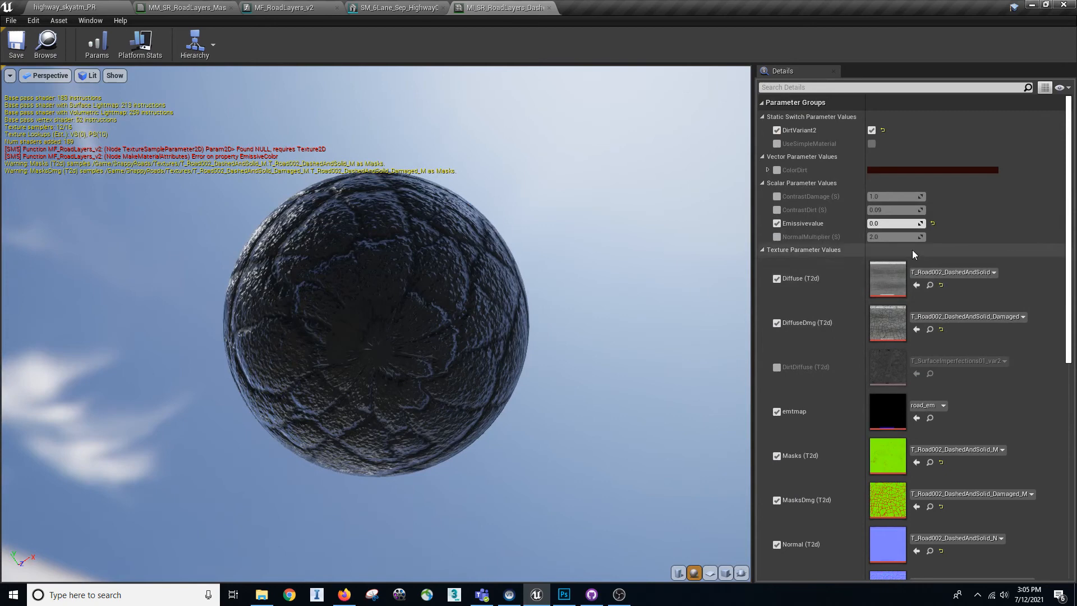
- Reopen the road mesh's Element 1 instance, set its Emissivevalue to 10, and dock its editor beside the other open assets
{"action": "left_click", "coordinate": [389, 9]}
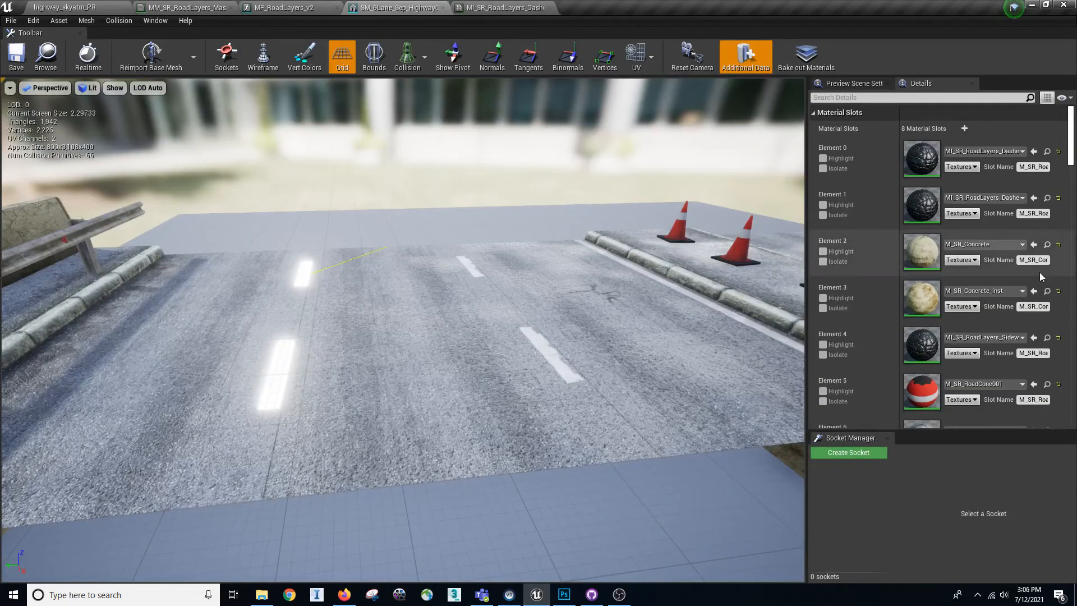
{"action": "double_click", "coordinate": [922, 205]}
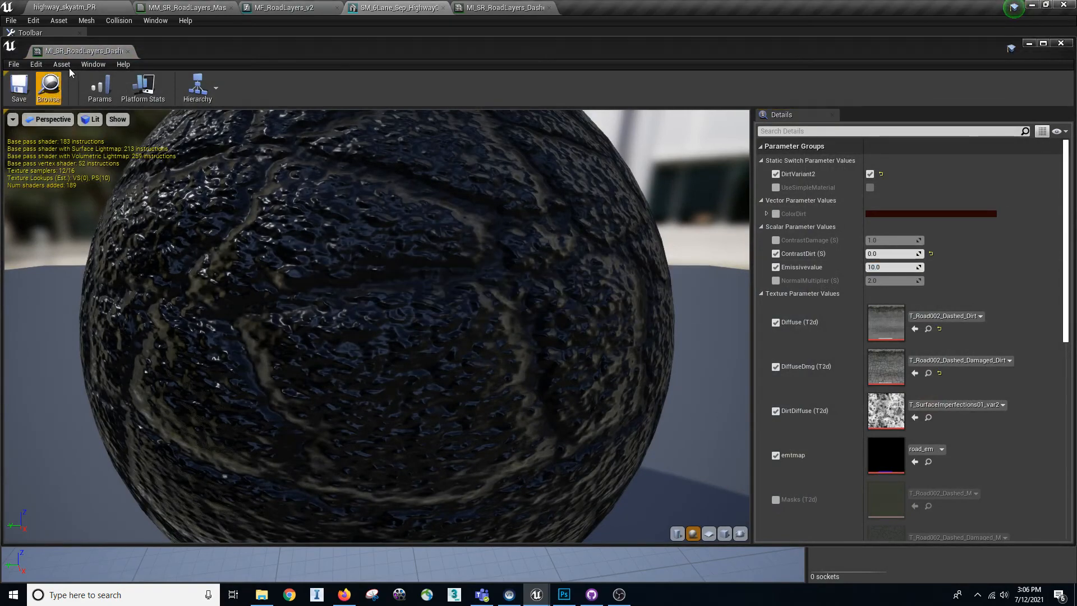
{"action": "left_click_drag", "start_coordinate": [79, 51], "coordinate": [624, 6]}
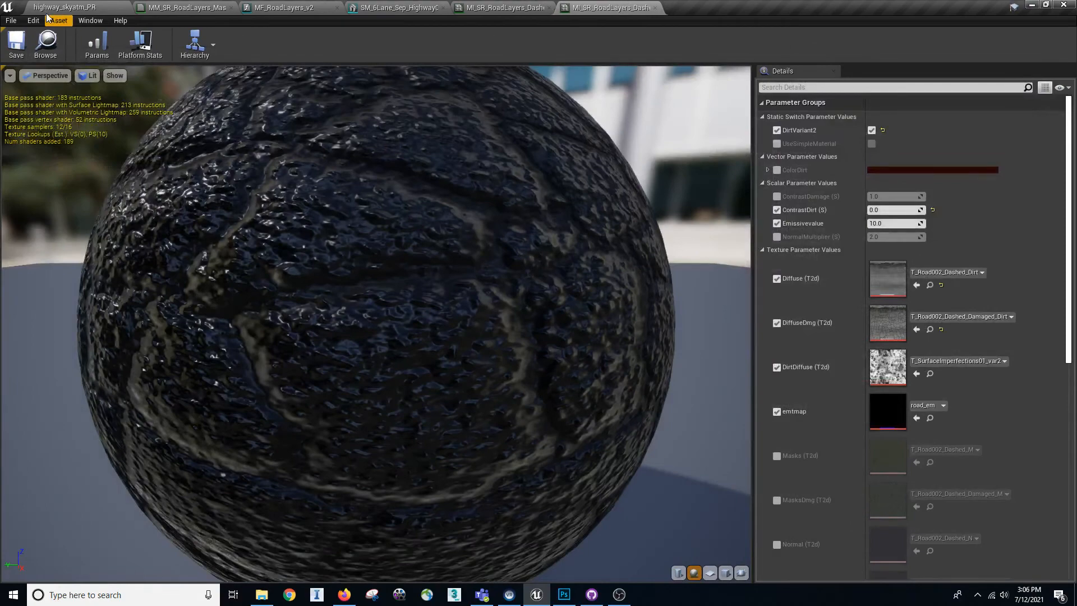
- Return to the highway_skyatm_PR level and inspect the glow of the lane markings along the road
{"action": "left_click", "coordinate": [56, 8]}
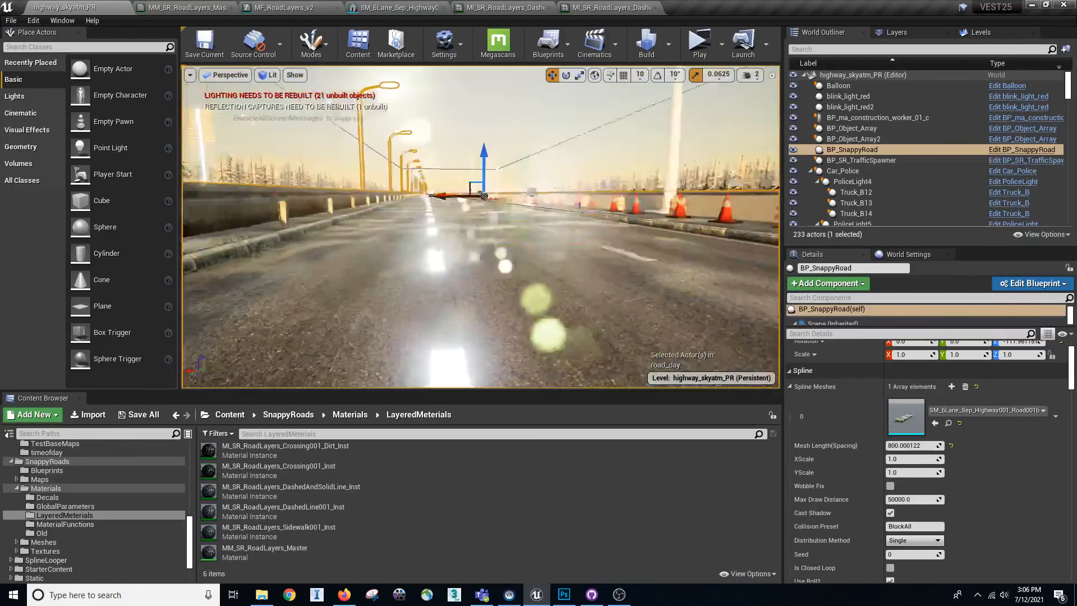
{"action": "right_click_drag", "start_coordinate": [197, 162], "coordinate": [183, 162]}
{"action": "key", "text": "d"}
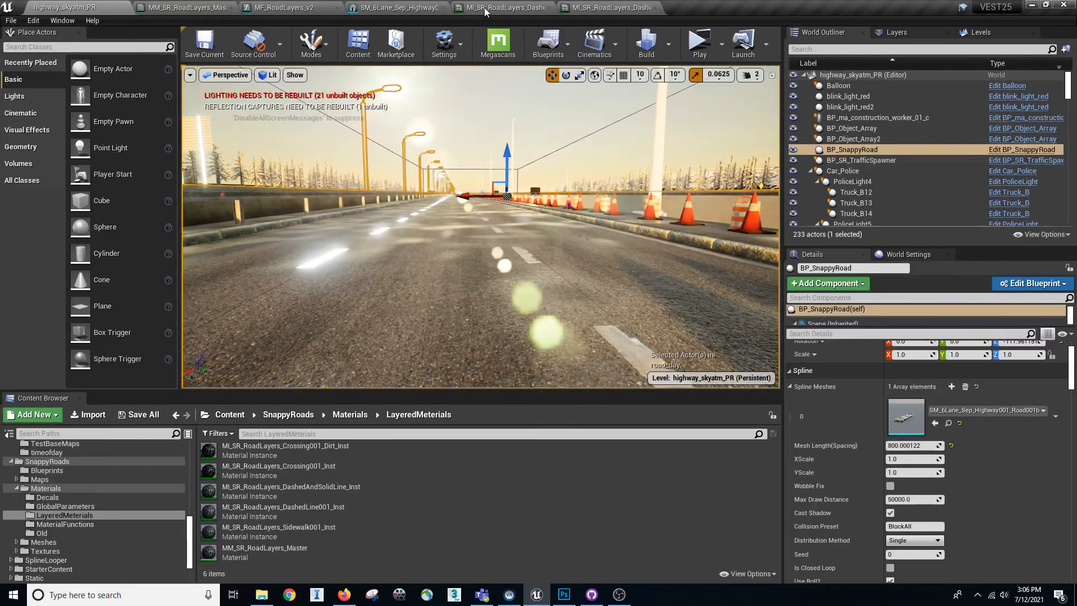
- Set the DashedAndSolidLine material instance's Emissivevalue to 10 and save the instance
{"action": "left_click", "coordinate": [483, 7]}
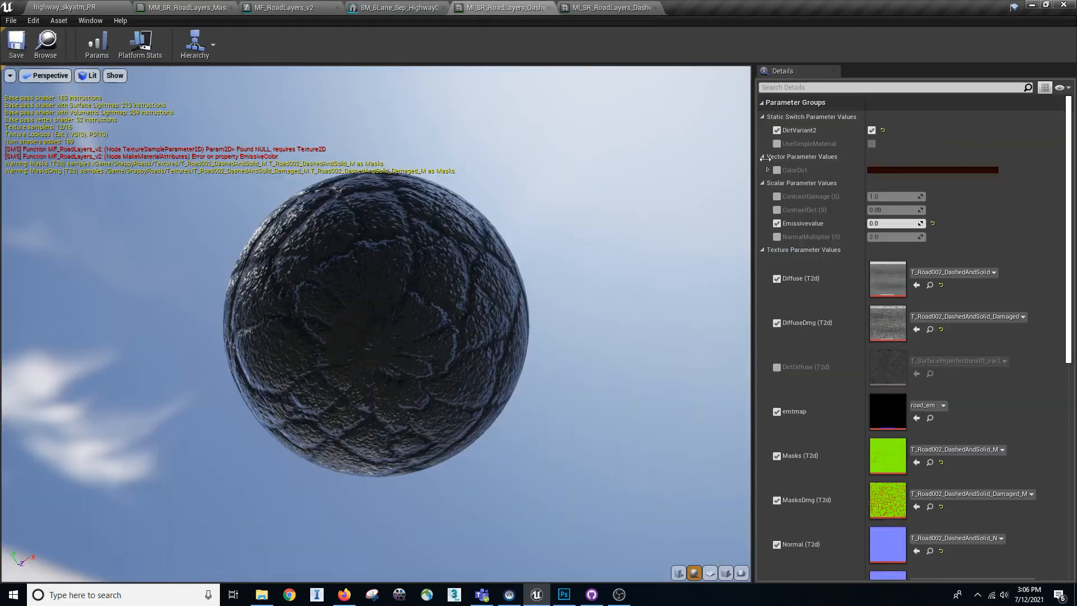
{"action": "left_click", "coordinate": [898, 224]}
{"action": "key", "text": "Return"}
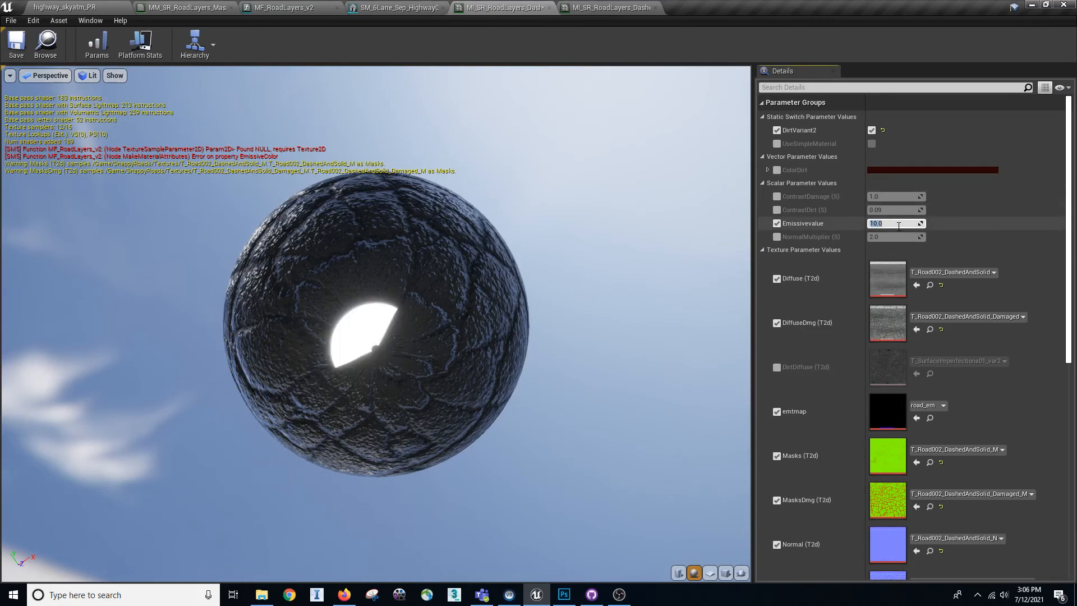
{"action": "left_click", "coordinate": [16, 44]}
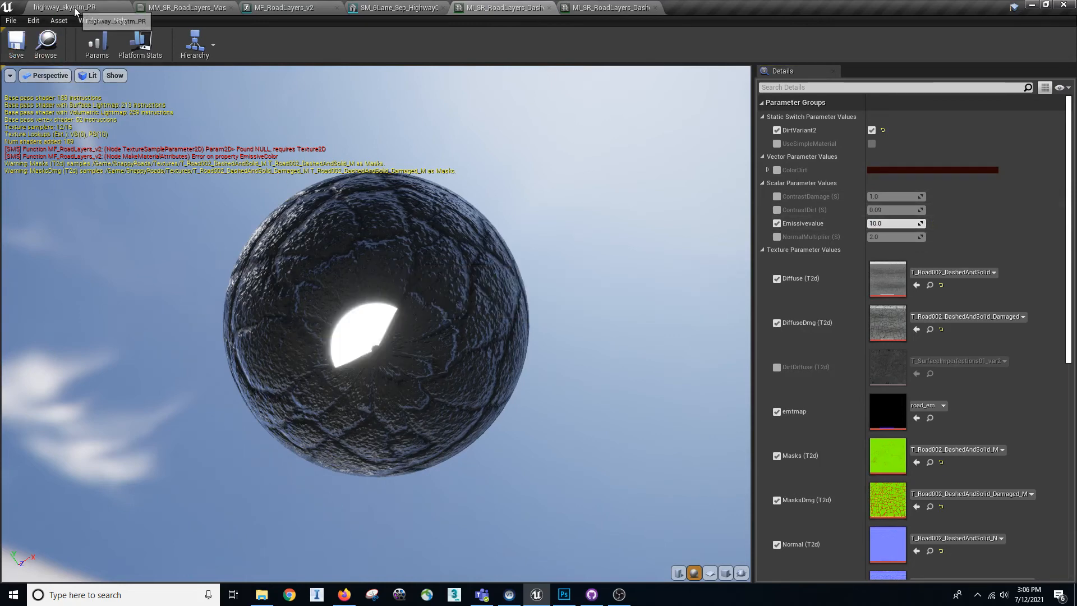
- Examine the dashed lane markings up close in the level, and compare them with the road_em.tga mask in Photoshop
{"action": "left_click", "coordinate": [74, 8]}
{"action": "right_click_drag", "start_coordinate": [384, 238], "coordinate": [519, 236]}
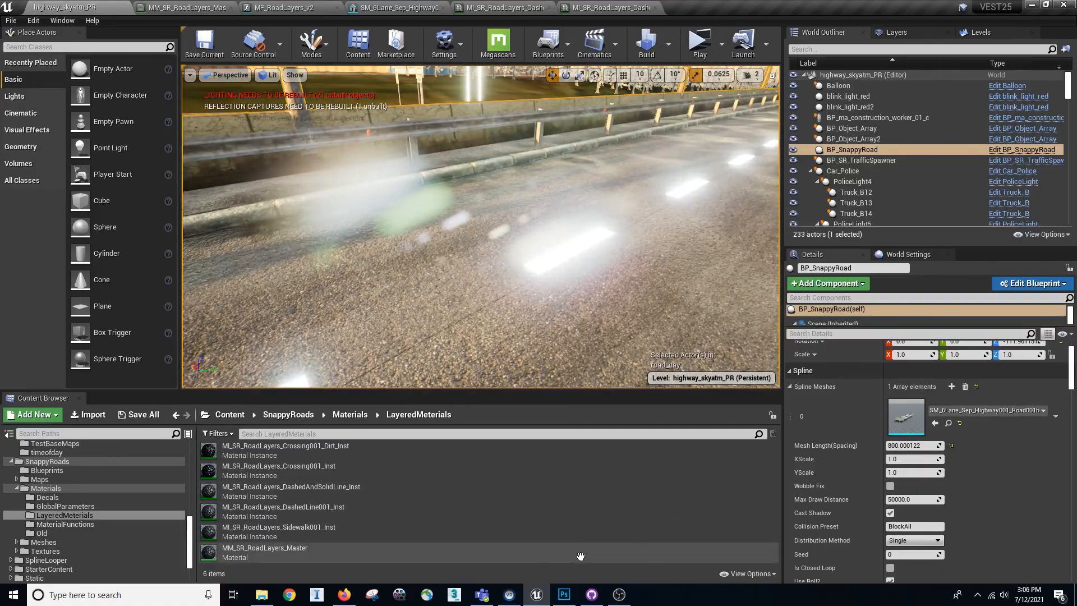
{"action": "left_click", "coordinate": [566, 596]}
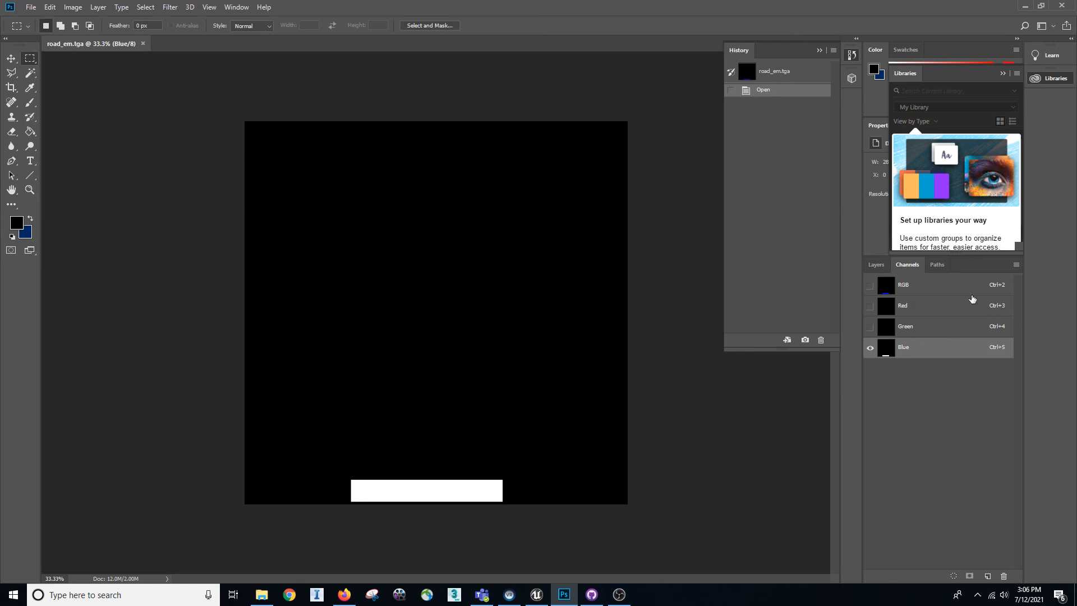
- Switch to File Explorer, open Unreal_Project > github > Vest25 > new_sign on the E: drive, and select the road_em Targa file
{"action": "mouse_move", "coordinate": [272, 603]}
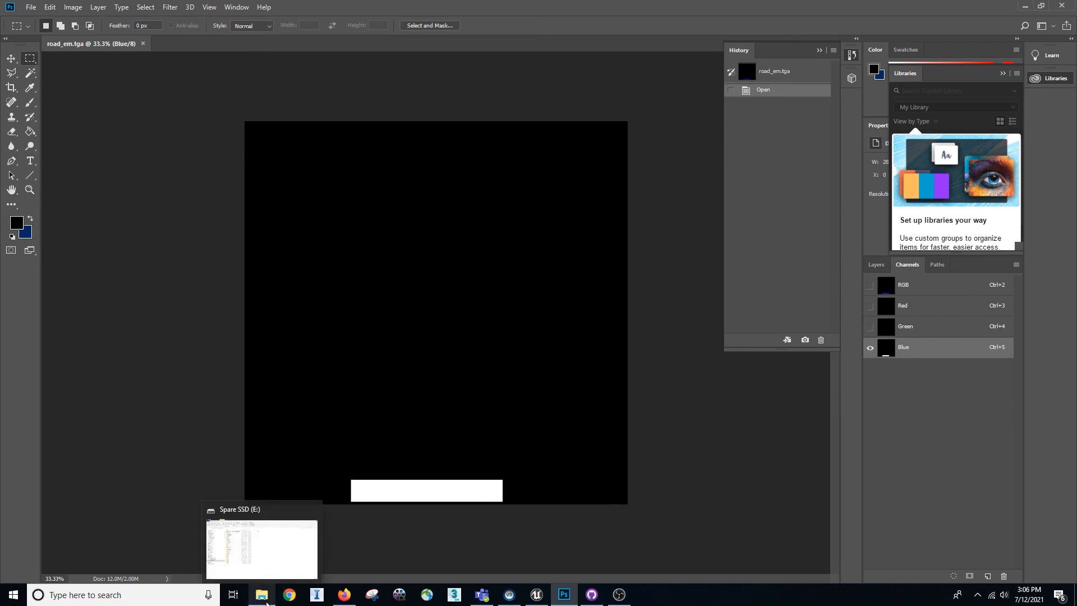
{"action": "left_click", "coordinate": [270, 558]}
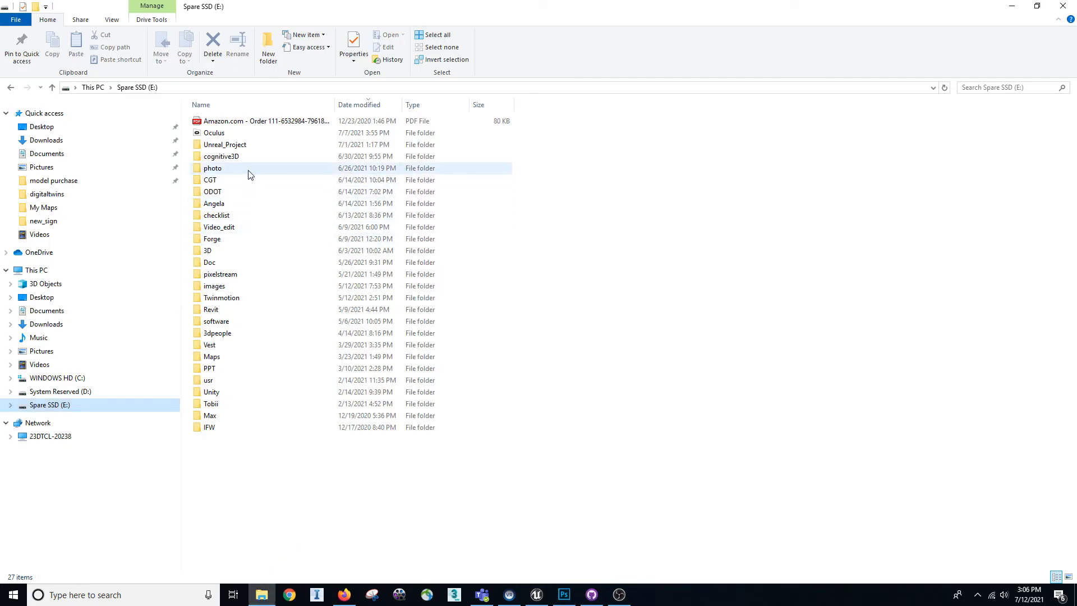
{"action": "double_click", "coordinate": [248, 147]}
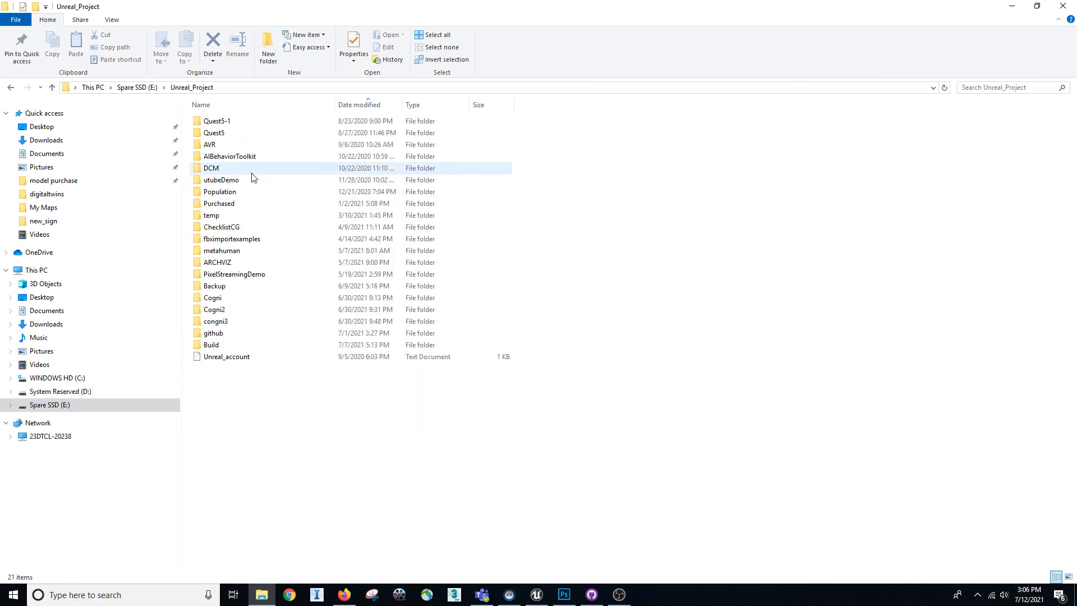
{"action": "key", "text": "g"}
{"action": "key", "text": "Return"}
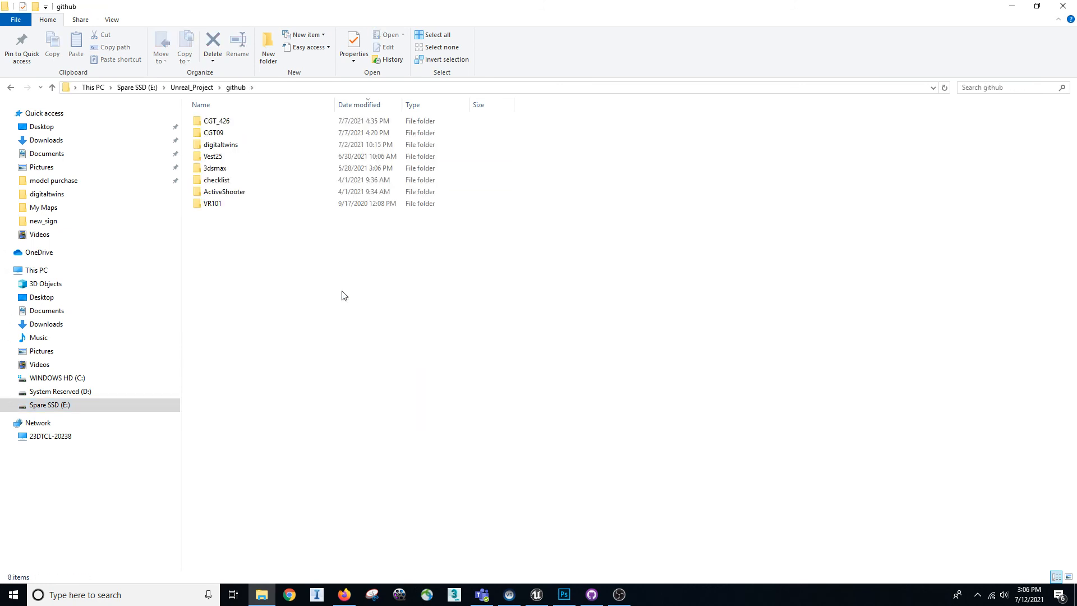
{"action": "double_click", "coordinate": [236, 156]}
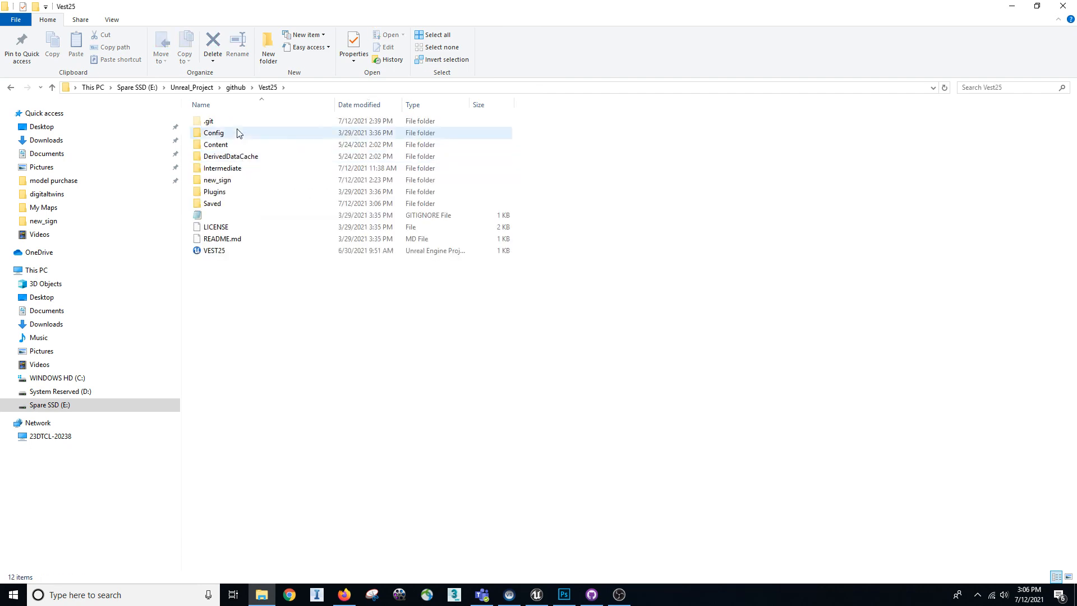
{"action": "double_click", "coordinate": [243, 181]}
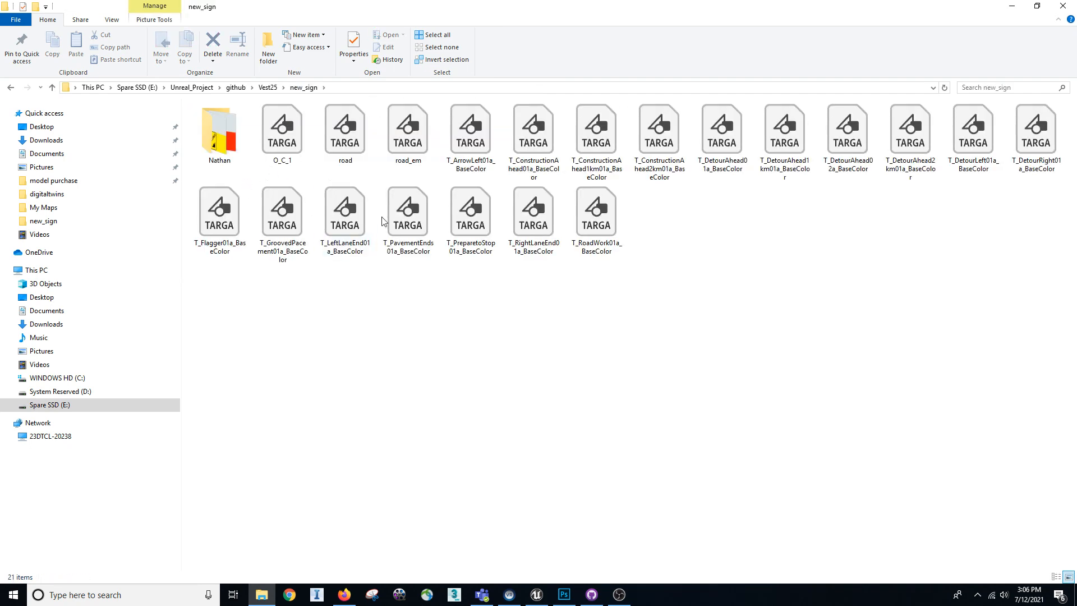
{"action": "left_click", "coordinate": [418, 147]}
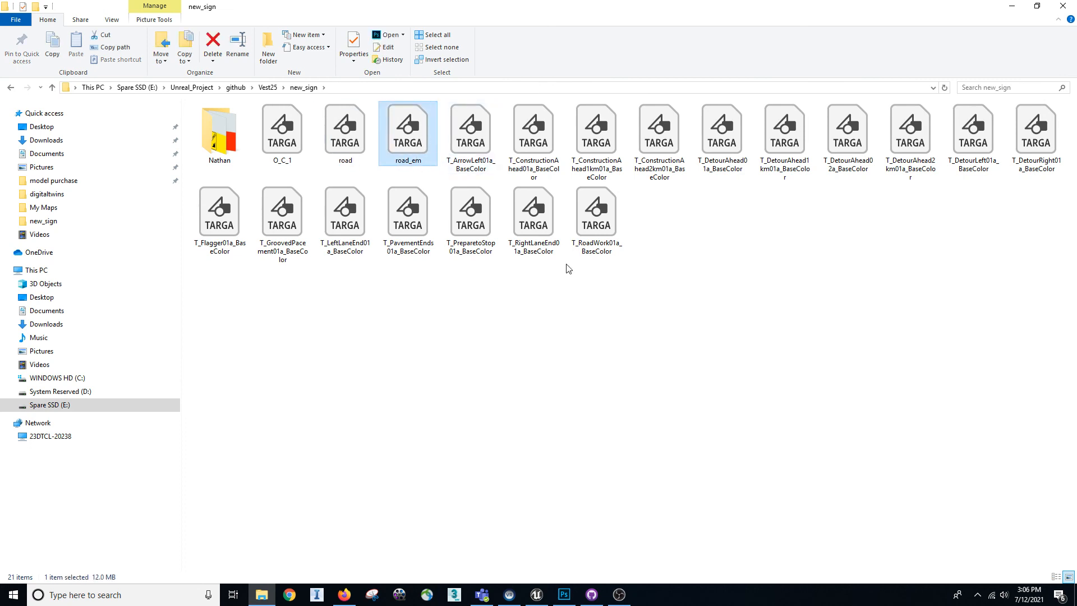